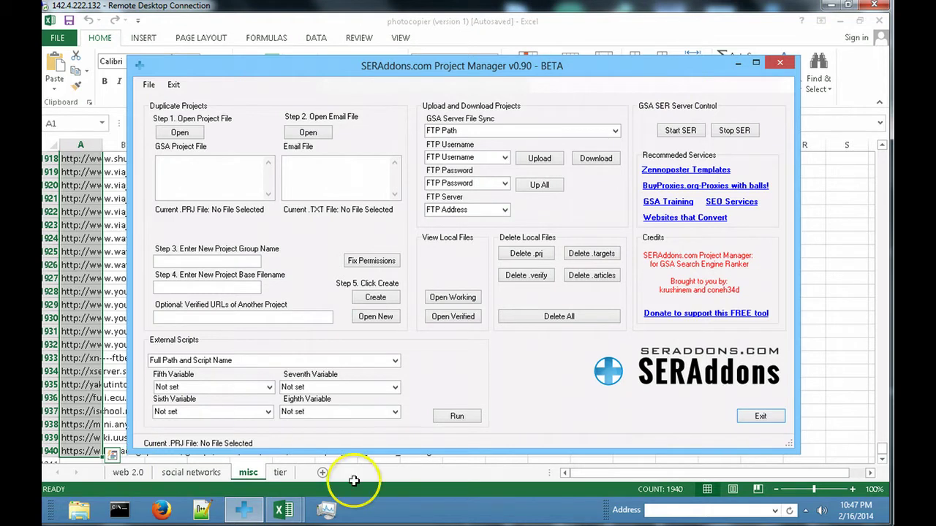
Select 23-chainloader.bat from the Project Multiplier folder as the external script.
left_click(395, 359)
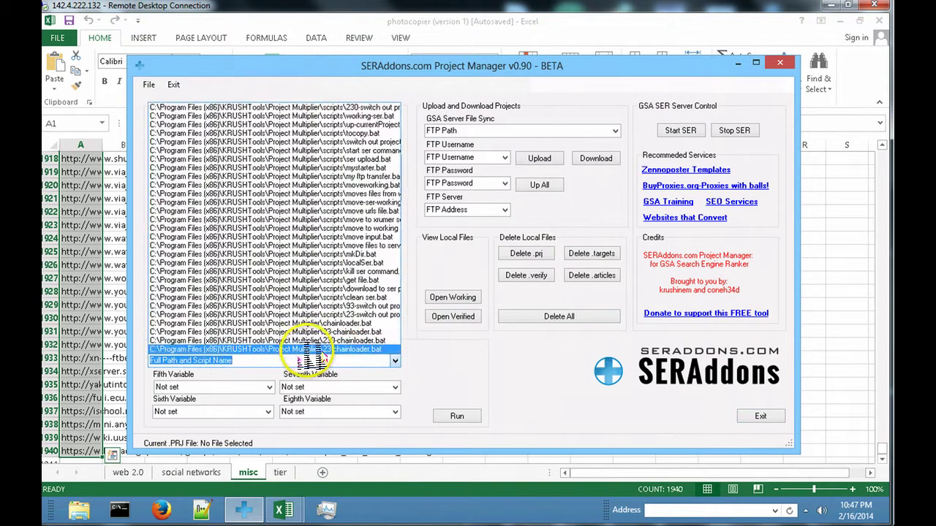
left_click(313, 350)
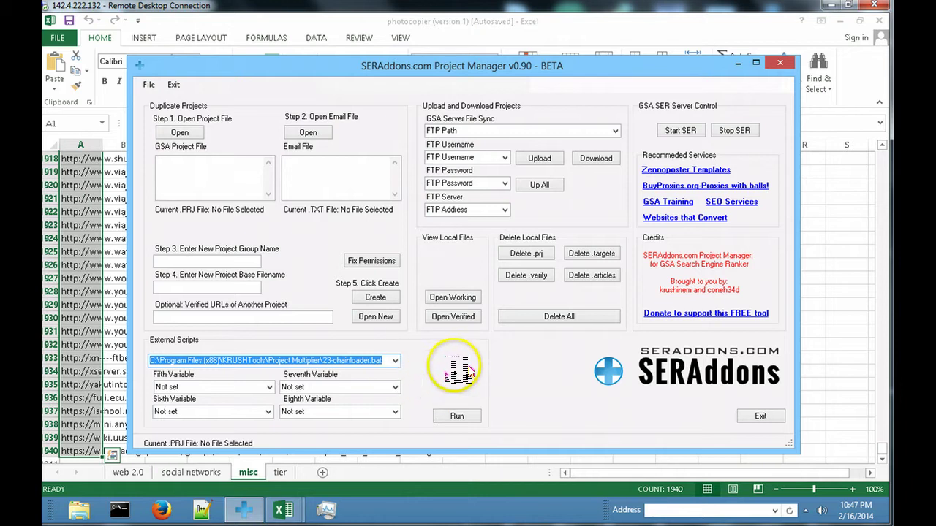
left_click(395, 361)
left_click(395, 388)
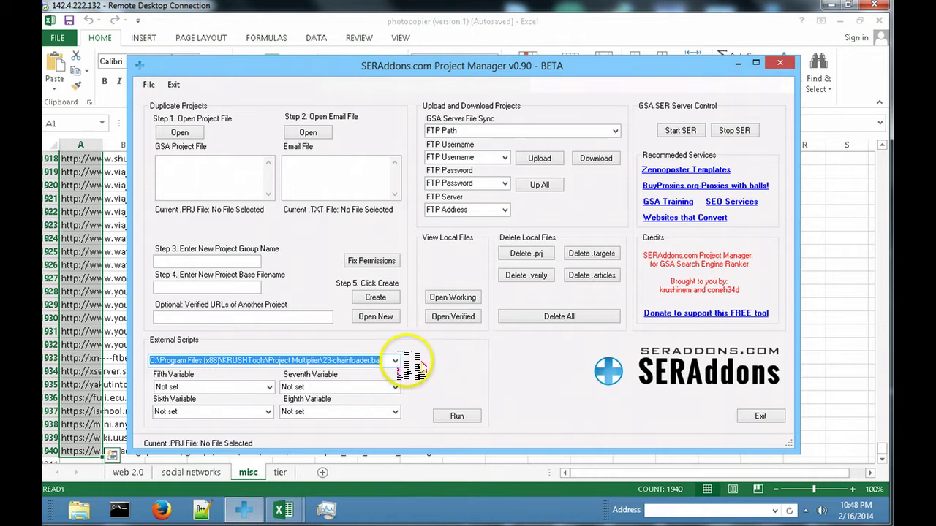
left_click(401, 360)
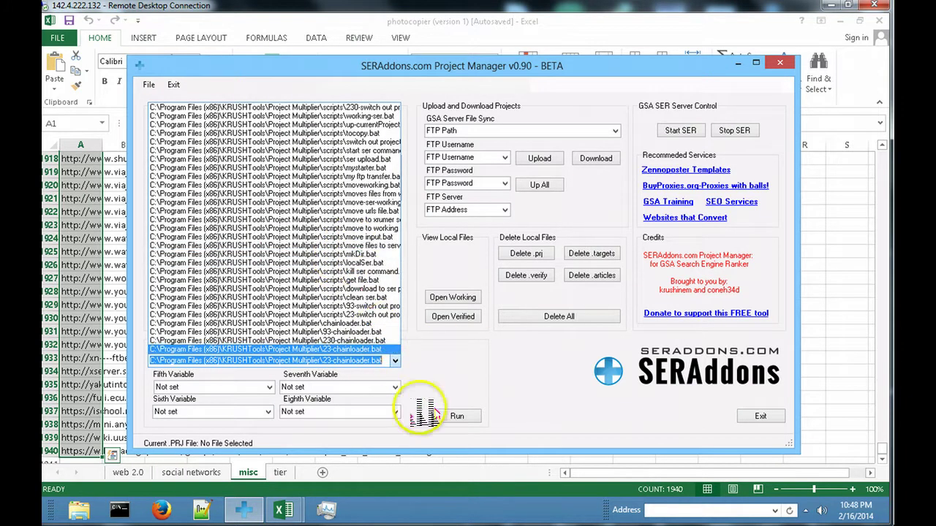
Switch to File Explorer and open the Project Multiplier folder in the seraddons library.
left_click(79, 510)
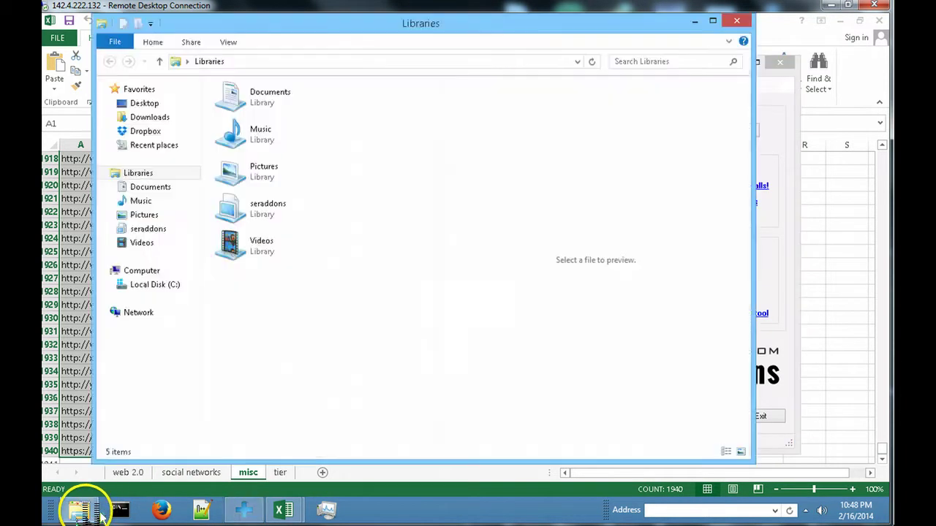
left_click(150, 229)
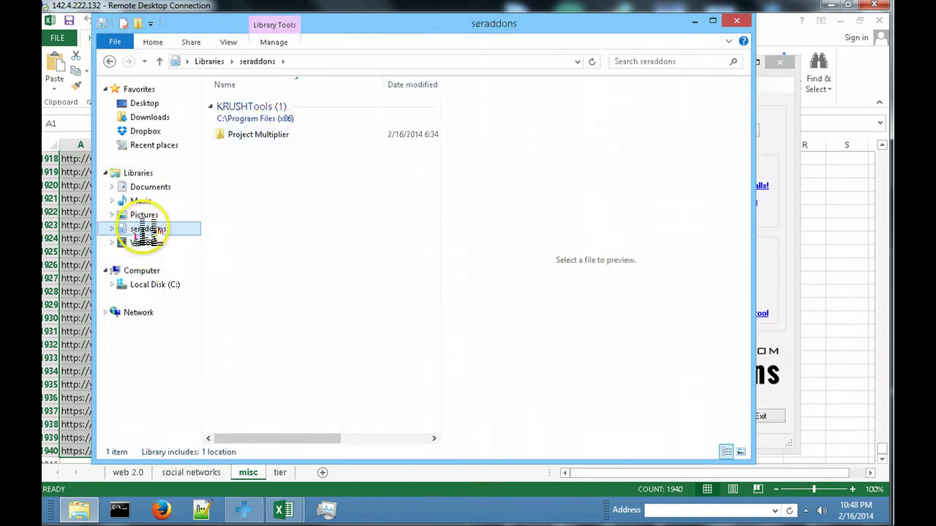
double_click(256, 134)
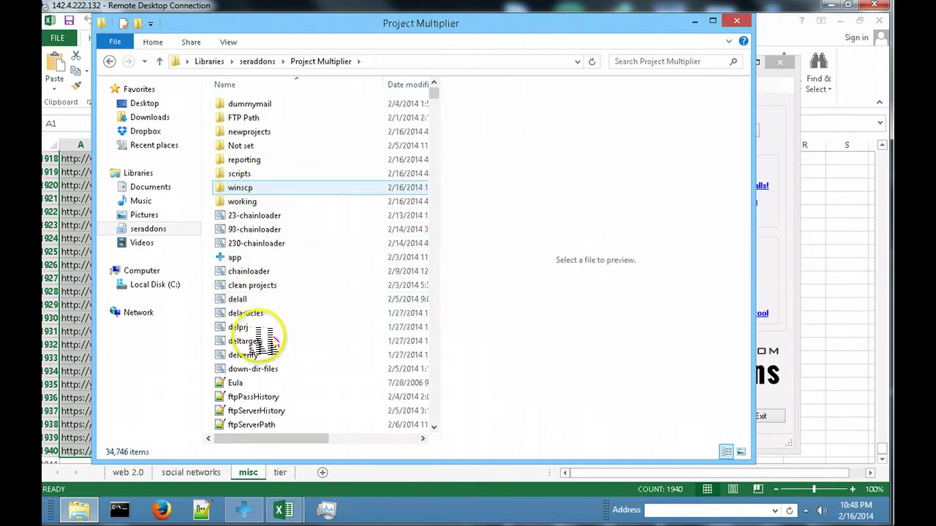
Preview the ftpPassHistory, ftpServerHistory, ftpServerPath and ftpUserHistory text files one after another.
left_click(240, 397)
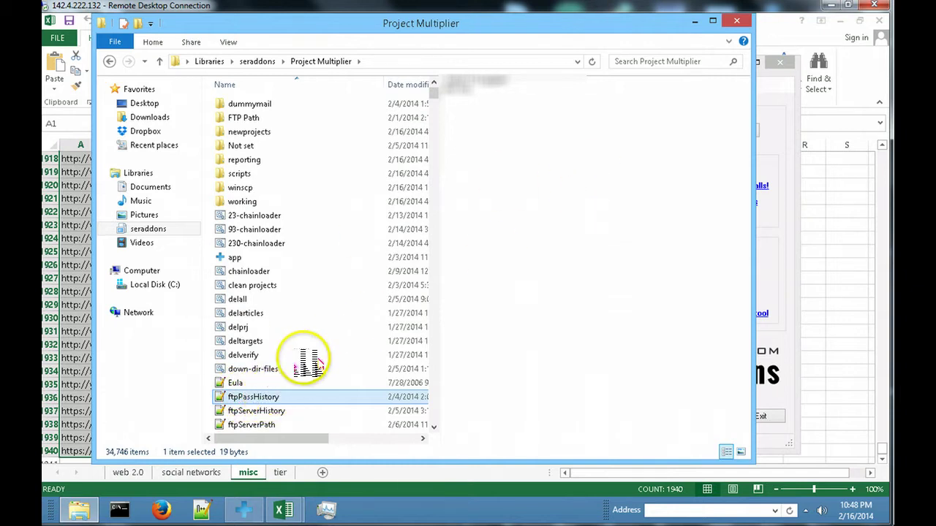
left_click(268, 408)
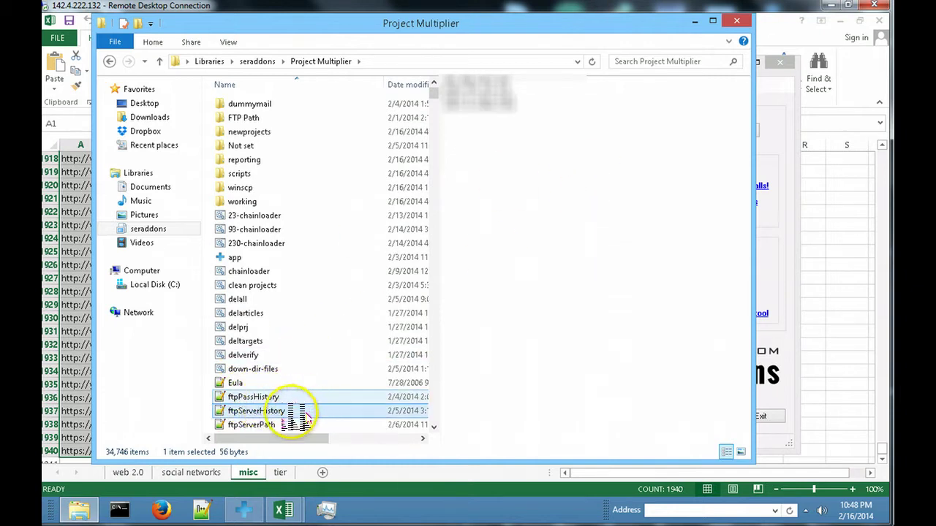
left_click(271, 425)
scroll(303, 376, "down", 3)
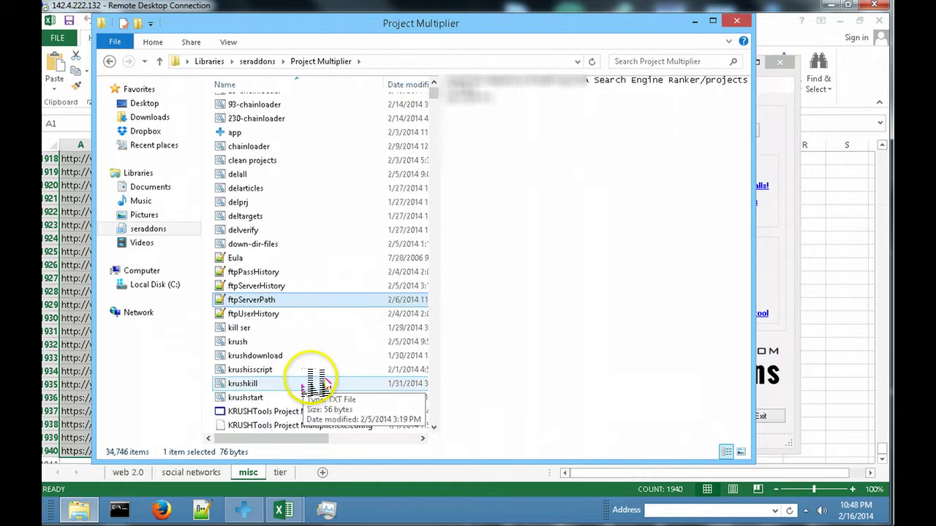
left_click(257, 314)
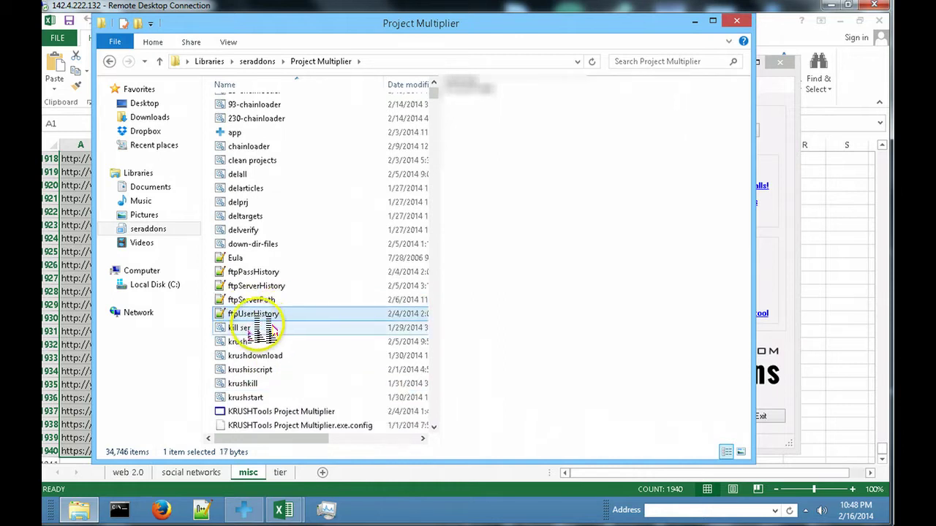
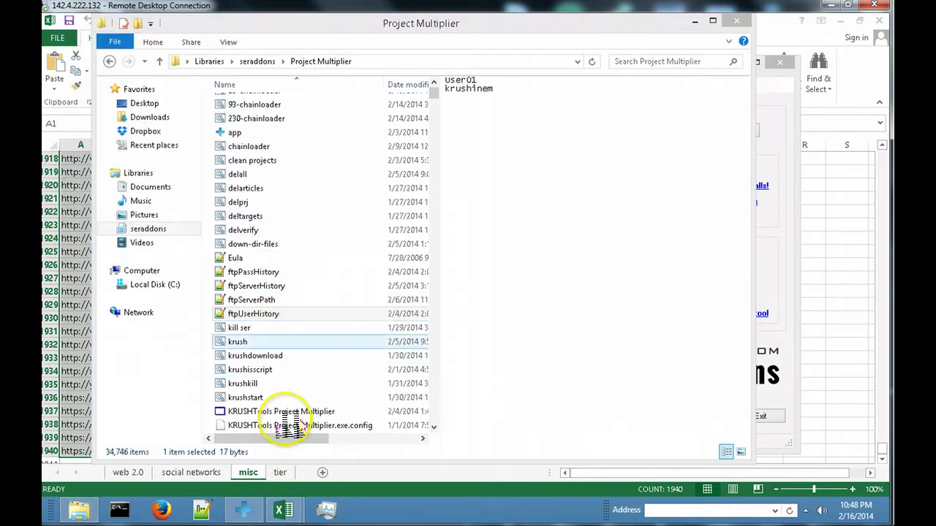
Switch to SERAddons Project Manager and view the saved entries for FTP Path and FTP Username without choosing any.
left_click(261, 513)
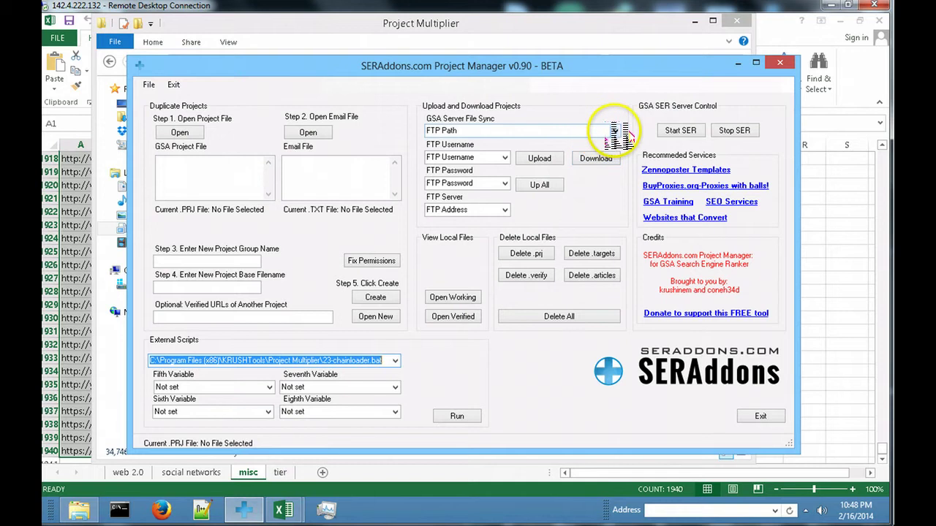
left_click(615, 130)
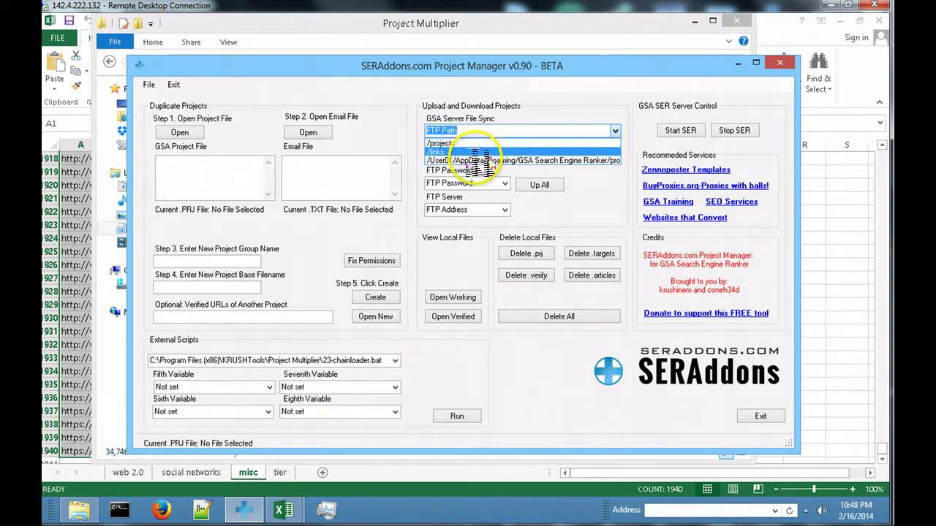
left_click(513, 110)
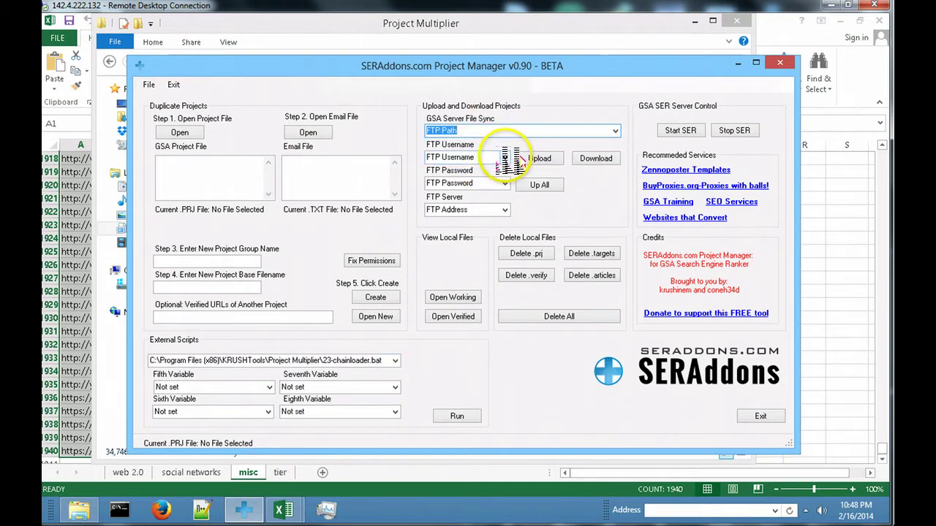
left_click(505, 158)
left_click(563, 109)
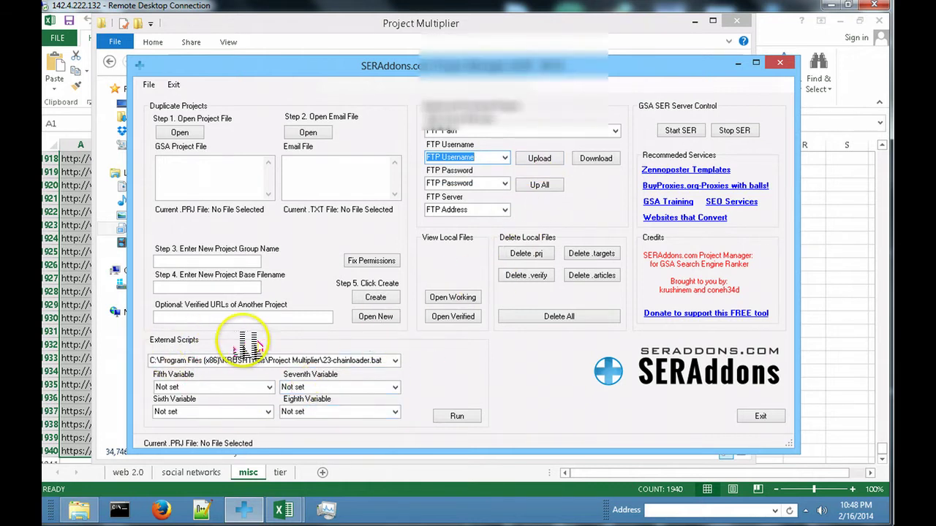
Return to File Explorer, open the scripts folder inside Project Multiplier and preview the CustomScripts file.
left_click(79, 509)
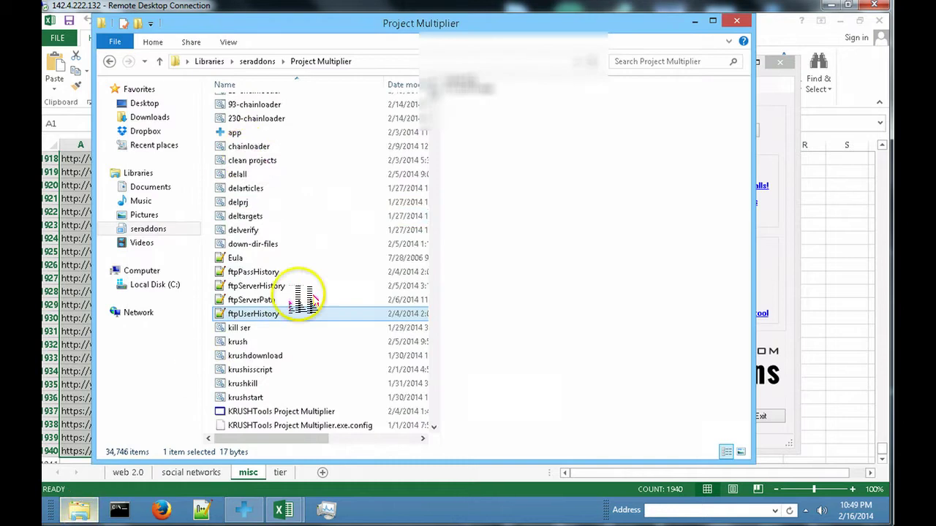
scroll(437, 87, "up", 1)
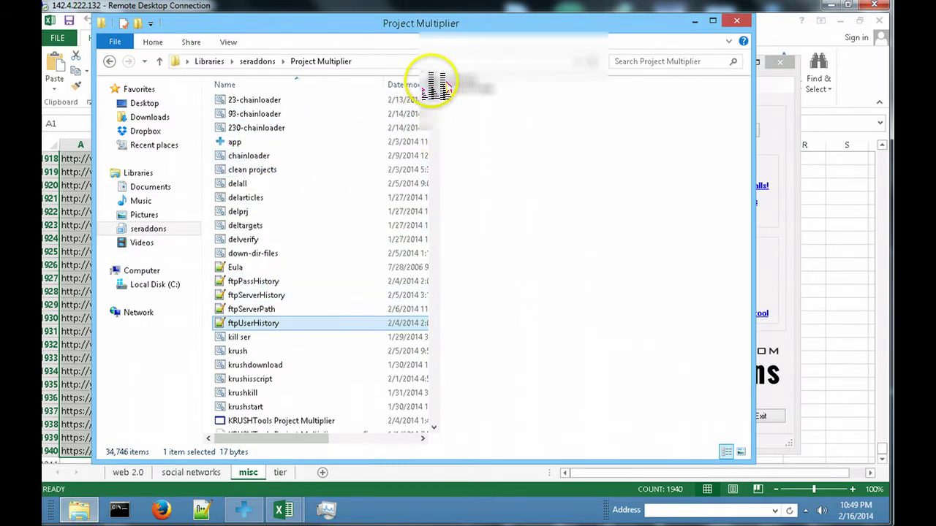
scroll(437, 86, "up", 1)
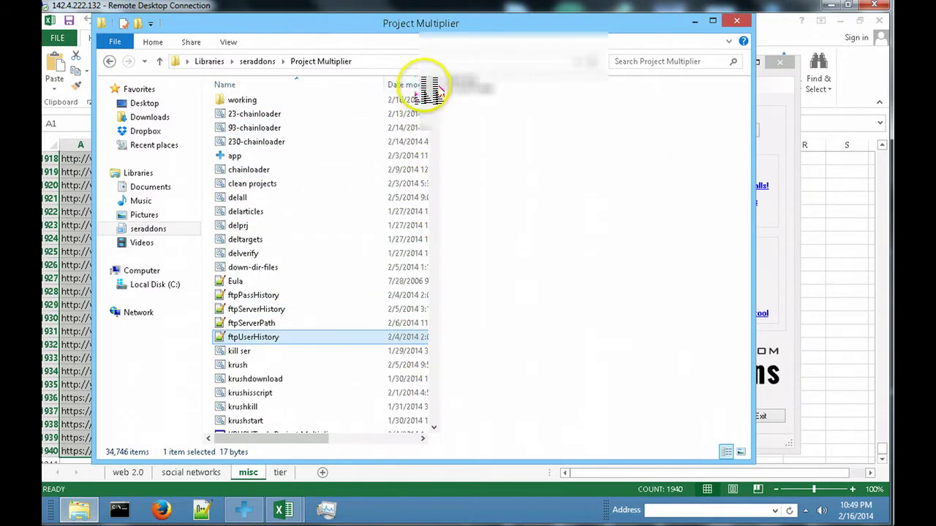
scroll(430, 86, "up", 4)
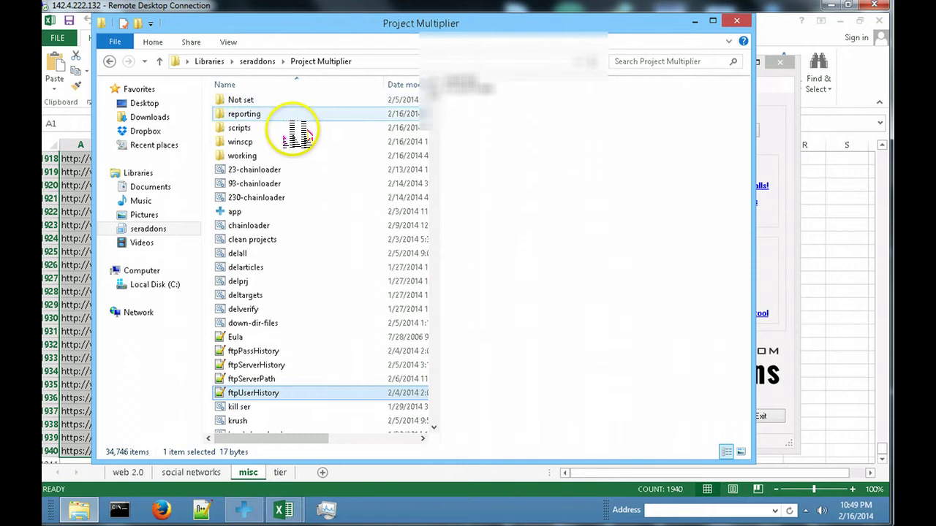
double_click(241, 129)
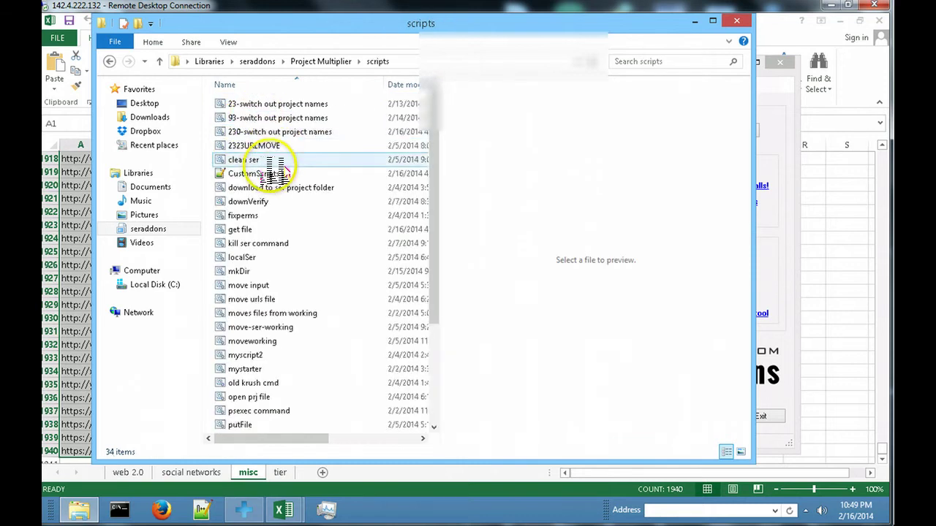
left_click(265, 174)
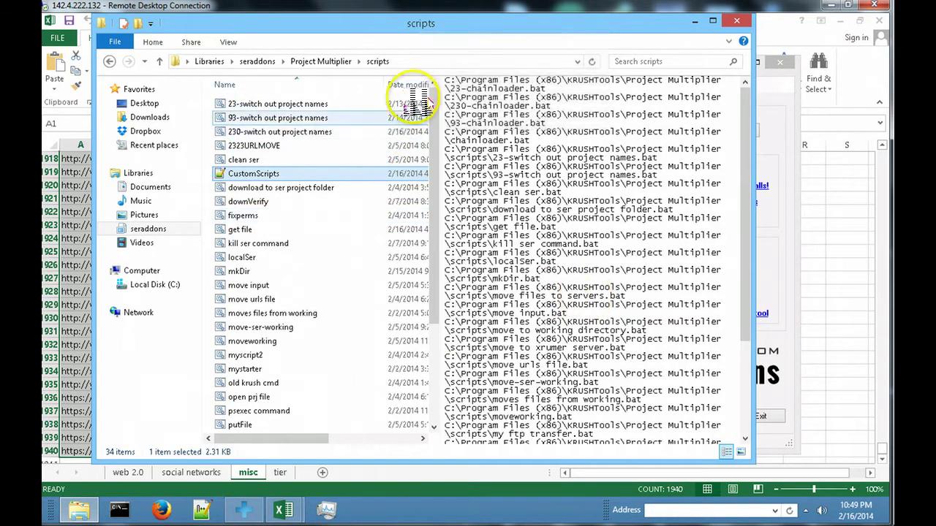
Open the Variables text file from the scripts folder in Notepad++ and dismiss the plugin update dialog.
left_click_drag(434, 110, 436, 302)
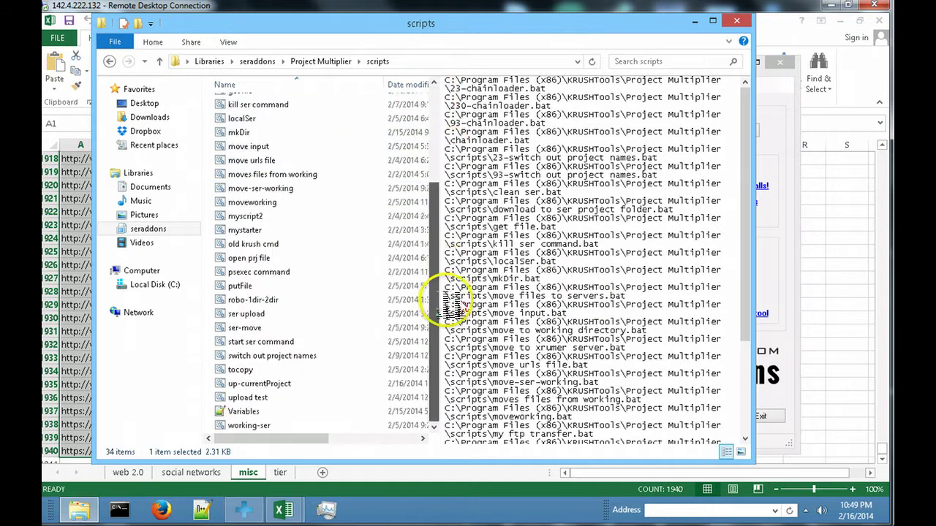
double_click(240, 411)
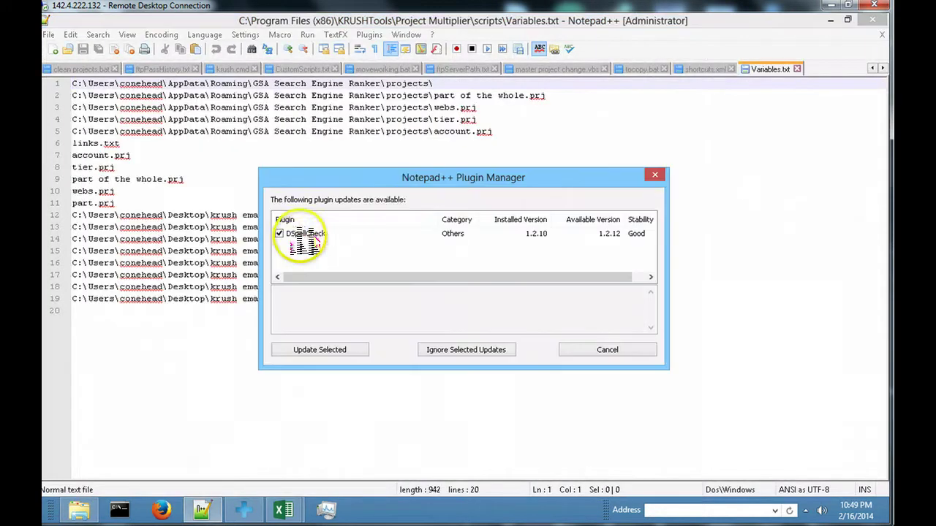
left_click(654, 174)
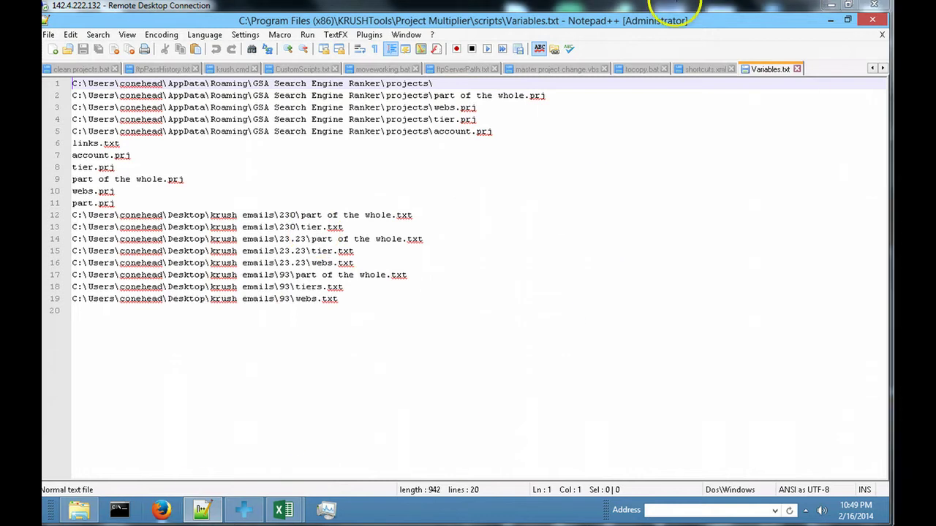
mouse_move(243, 510)
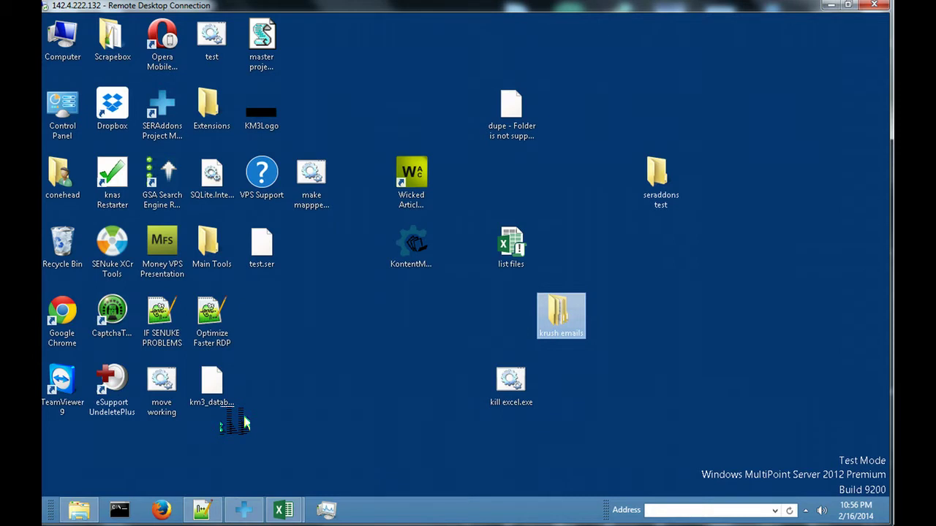
Switch to Notepad++ and examine the robo-1dir-2dir.bat template's variable definitions, echo lines and code section.
left_click(205, 510)
left_click(360, 274)
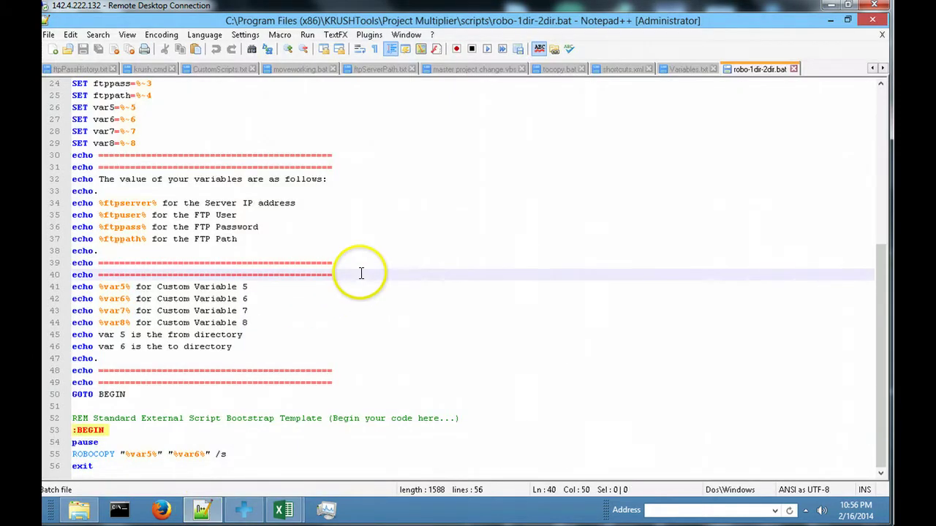
scroll(414, 266, "up", 2)
scroll(414, 266, "down", 2)
scroll(412, 260, "up", 7)
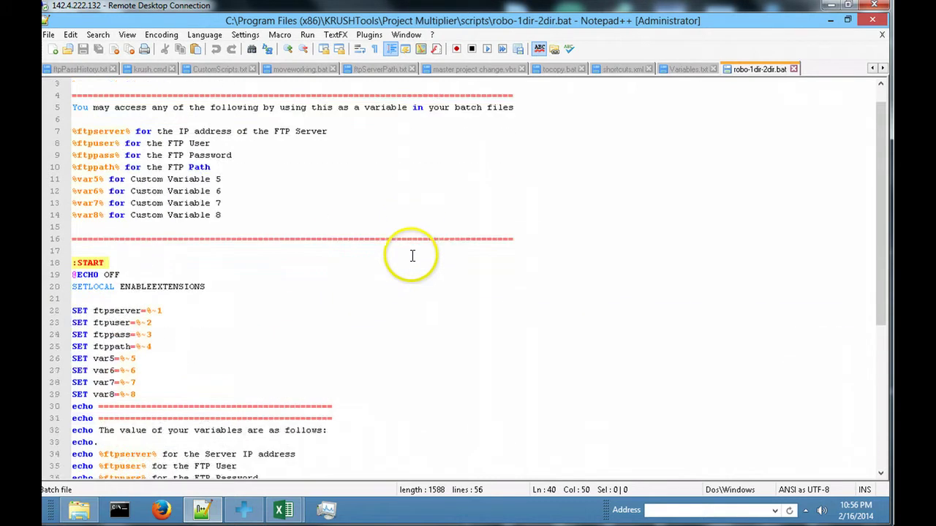
scroll(412, 255, "up", 1)
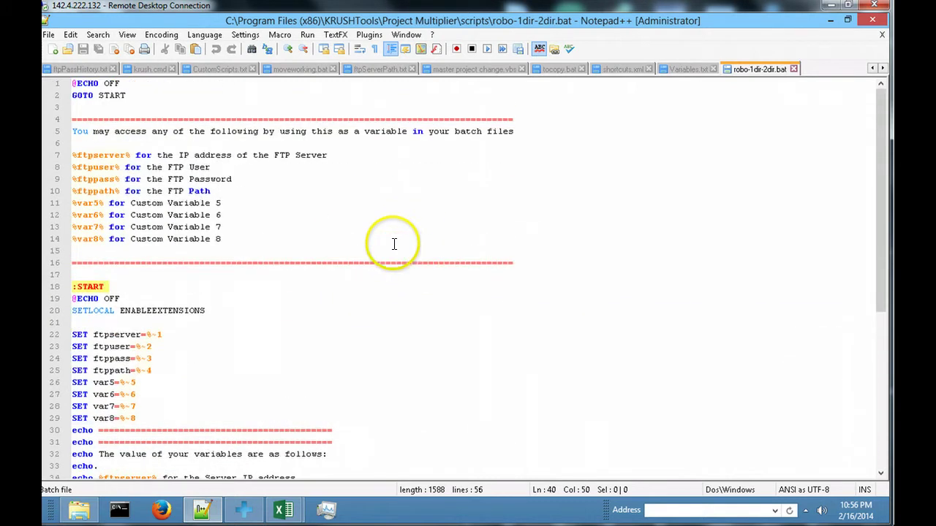
left_click(436, 219)
scroll(435, 228, "down", 8)
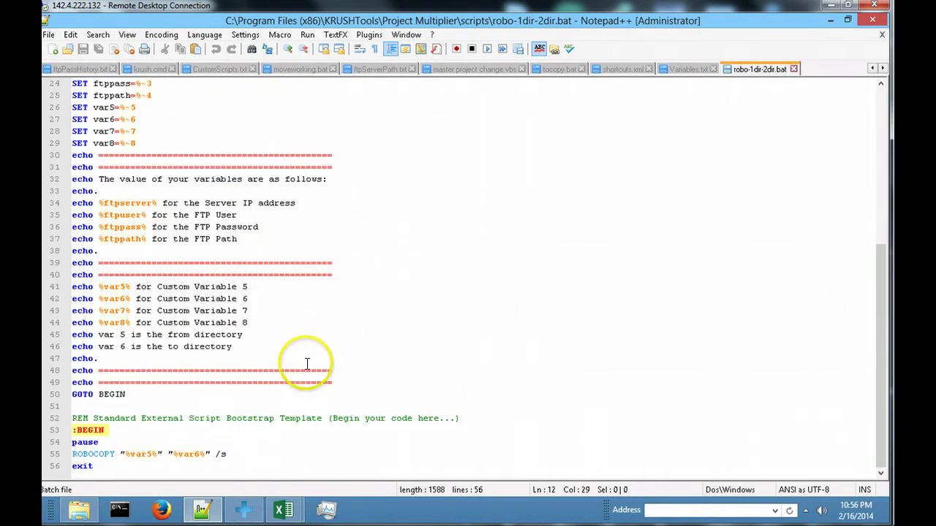
Copy robo-1dir-2dir.bat from its first line through the pause line after :BEGIN into a new document.
left_click(110, 443)
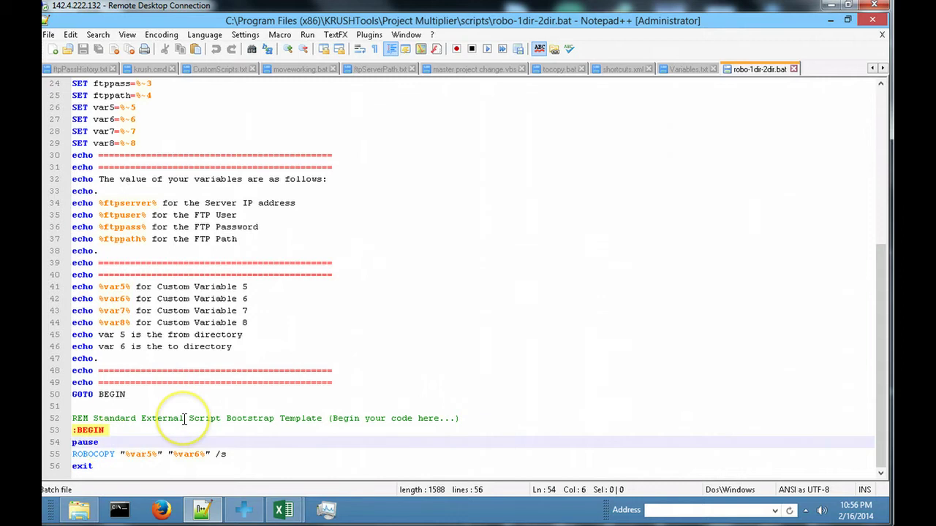
key("ctrl+a")
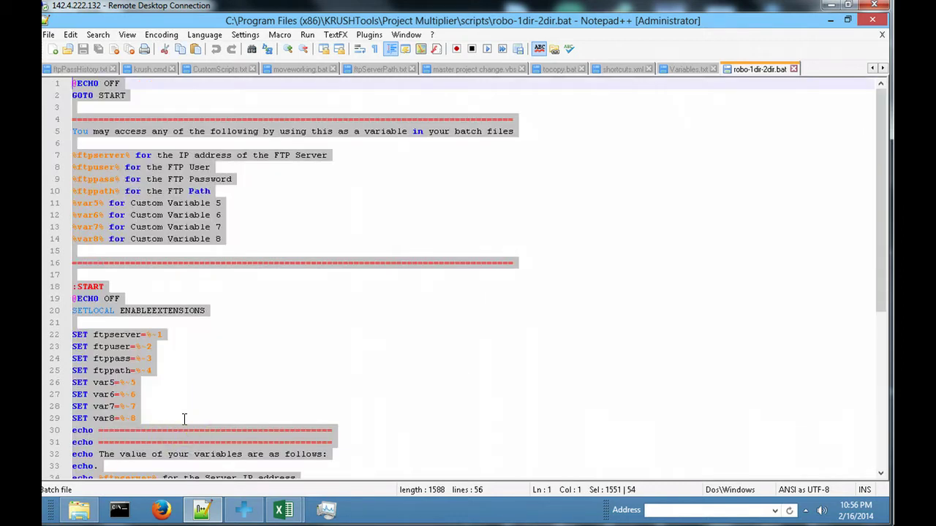
key("ctrl+n")
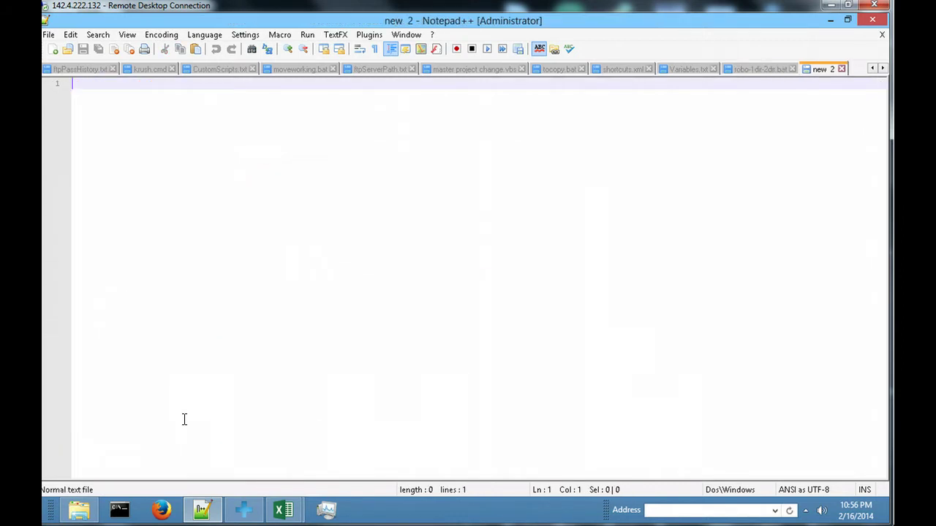
key("ctrl+v")
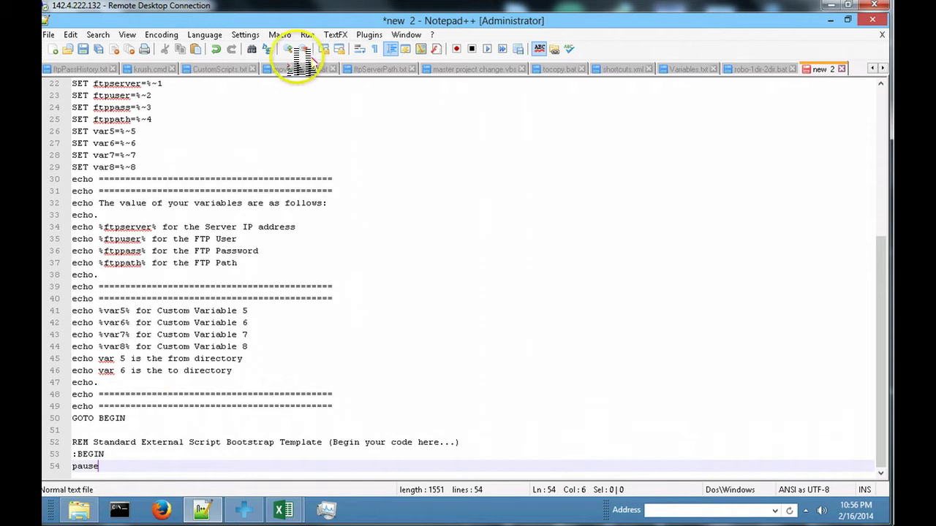
Set the syntax language of the new document to Batch and look over the highlighted code.
left_click(213, 35)
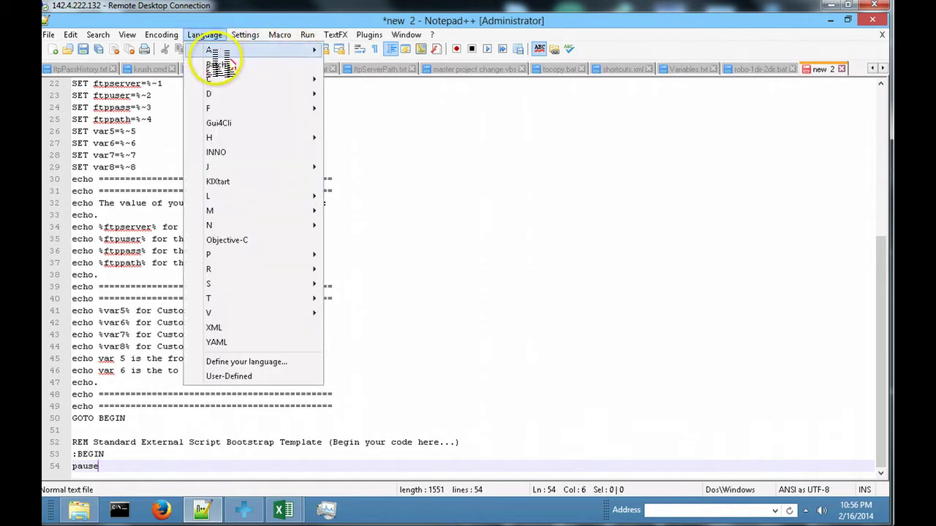
left_click(351, 60)
scroll(403, 258, "up", 2)
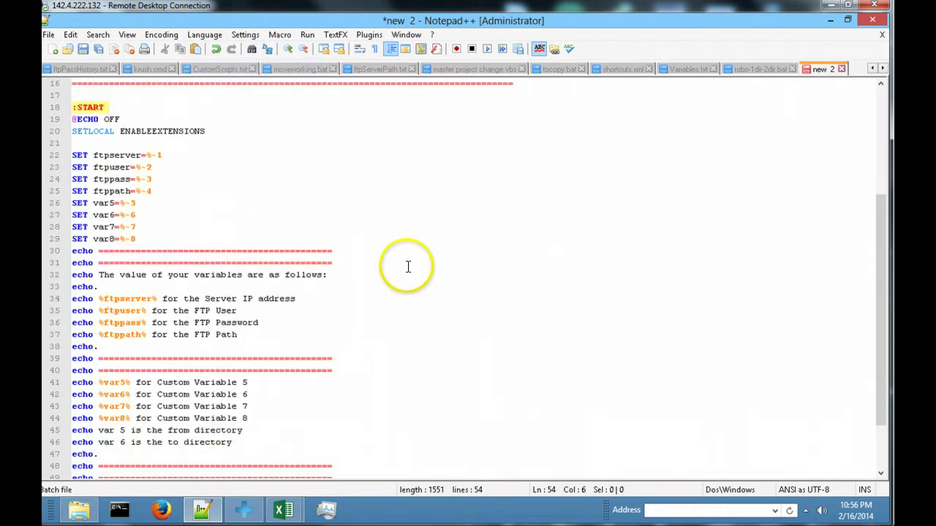
scroll(407, 266, "up", 5)
scroll(421, 213, "down", 5)
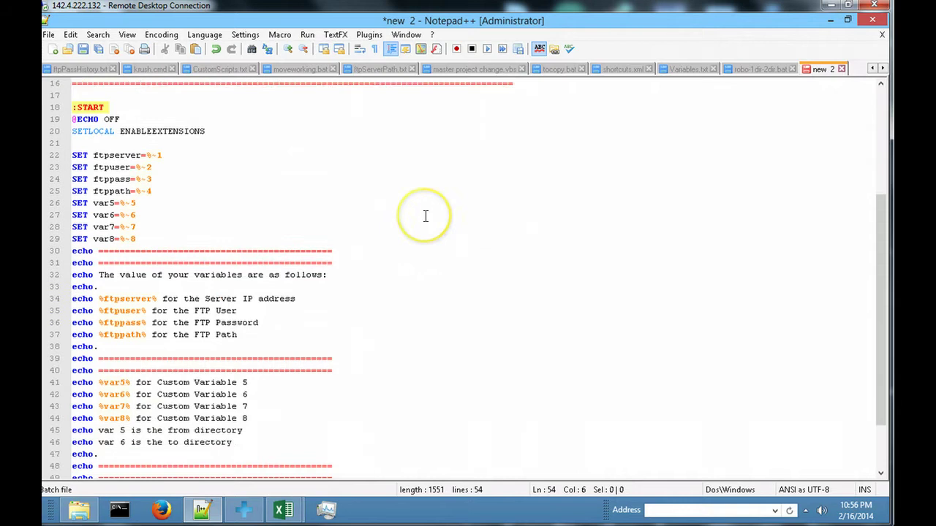
scroll(425, 216, "down", 2)
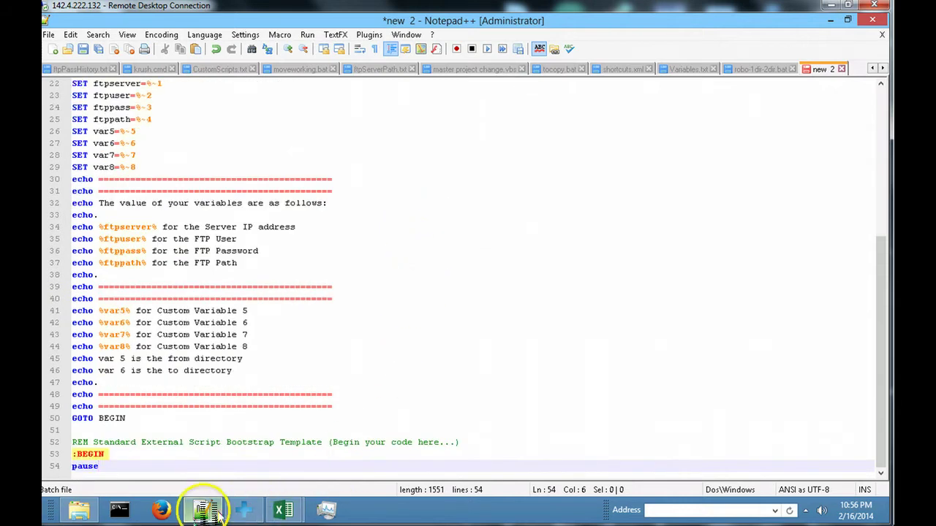
Switch to SERAddons Project Manager and choose links.txt as the Fifth Variable and the account project file path as the Sixth Variable.
left_click(243, 510)
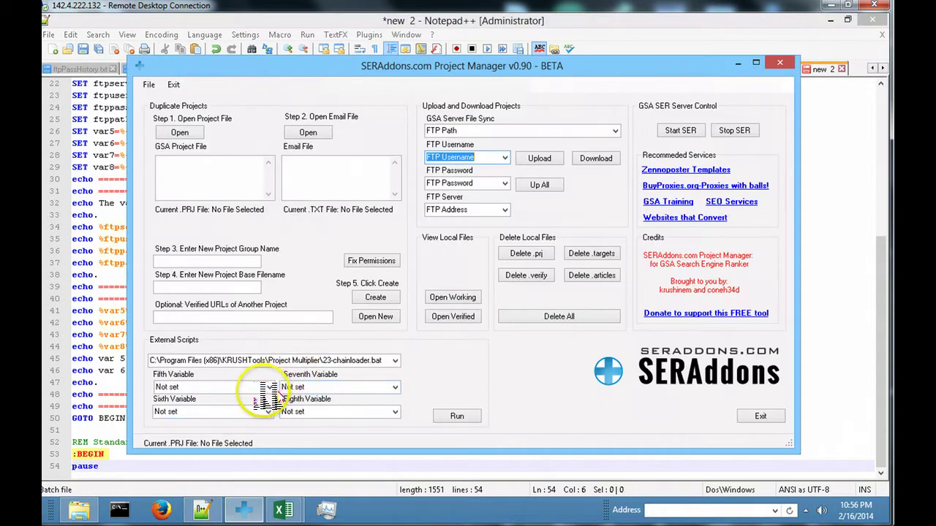
left_click(269, 387)
left_click(186, 329)
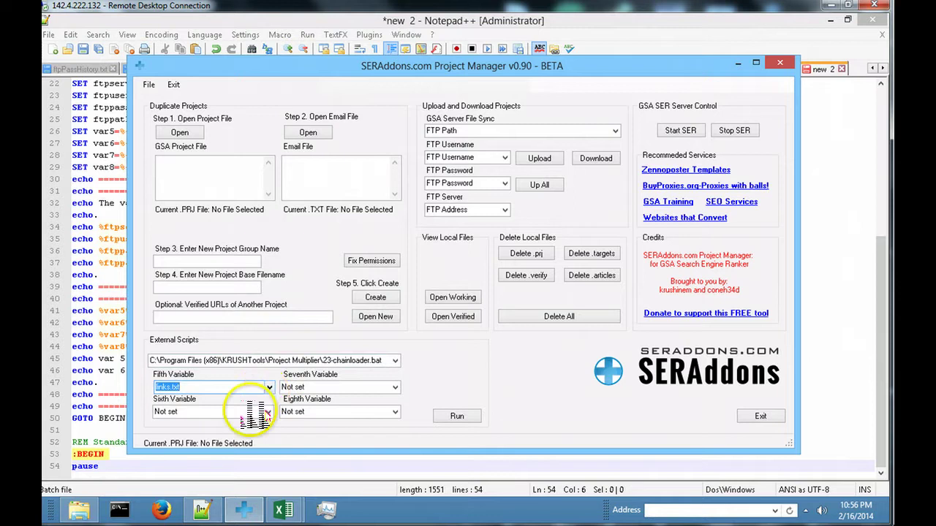
left_click(268, 412)
left_click(196, 398)
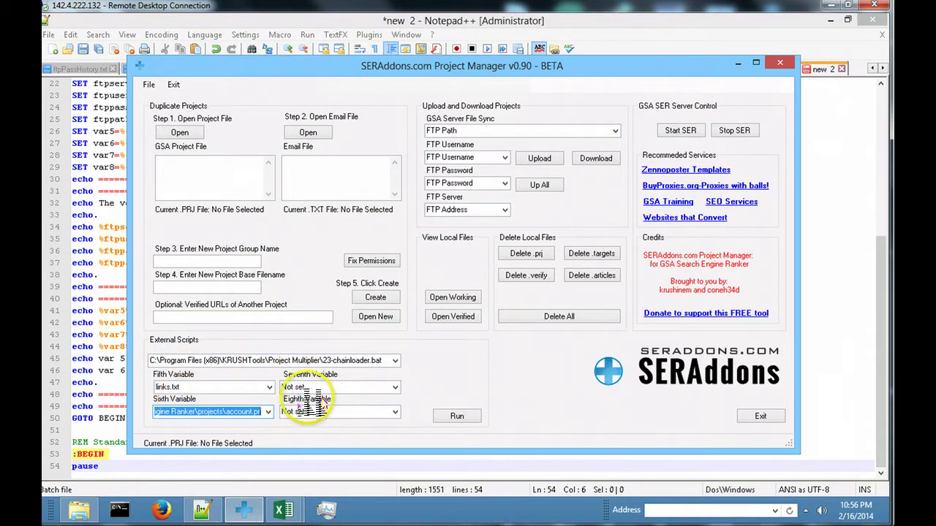
Return to the new Notepad++ document and examine its SET variable lines, echo lines and the section after :BEGIN.
left_click(110, 323)
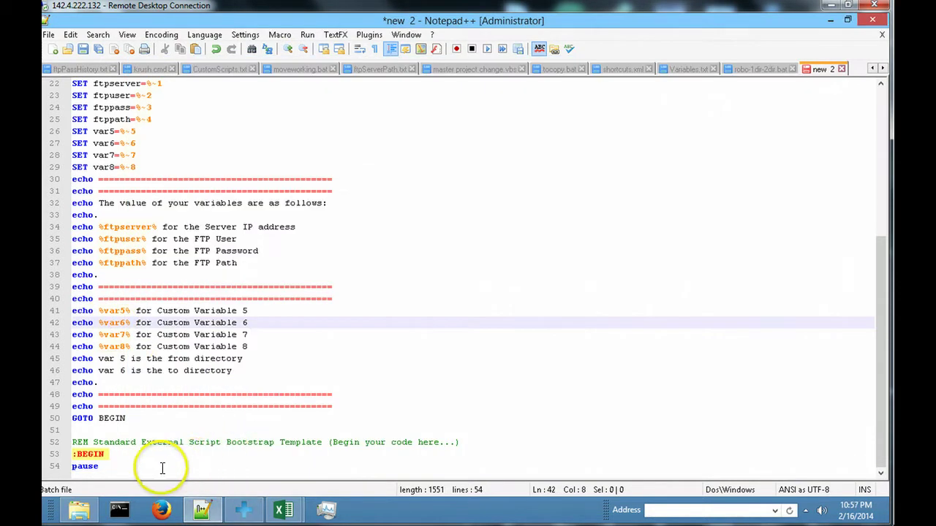
scroll(245, 322, "up", 3)
scroll(247, 314, "down", 3)
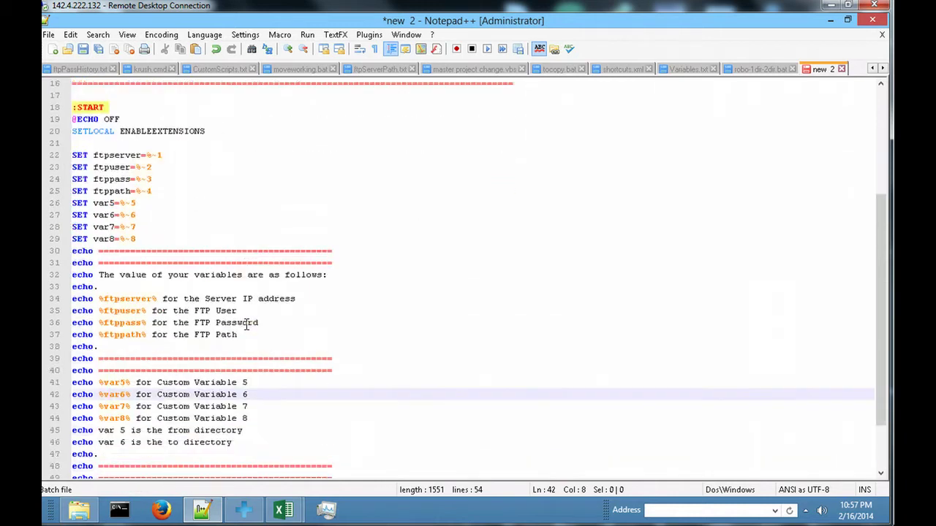
scroll(356, 318, "up", 6)
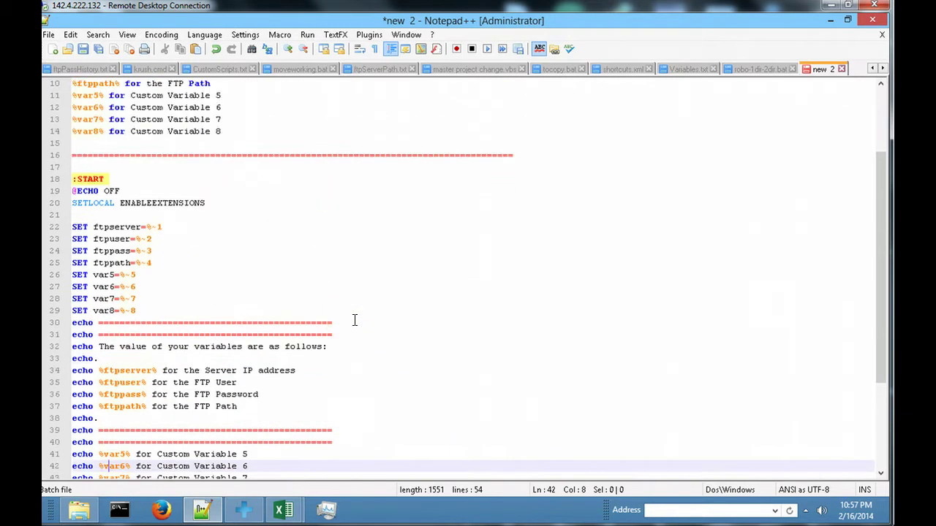
scroll(355, 319, "down", 2)
scroll(354, 320, "down", 4)
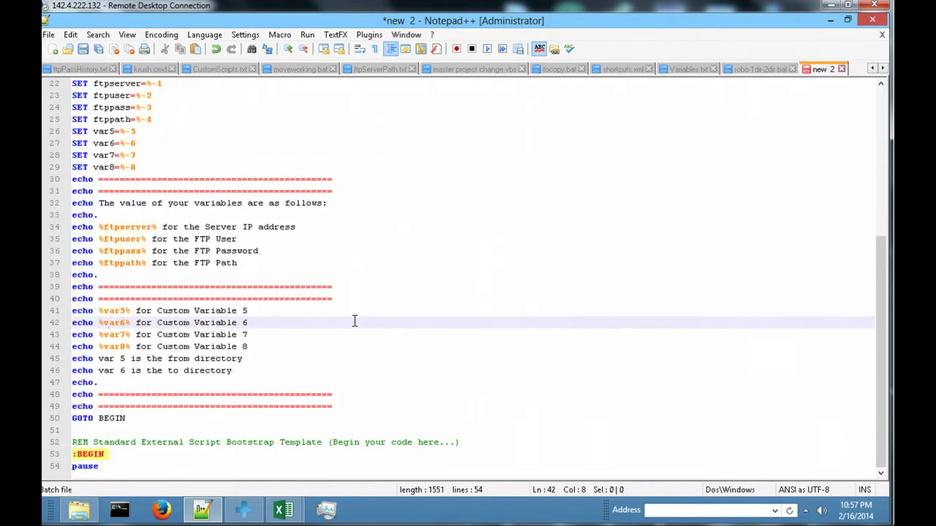
left_click(110, 466)
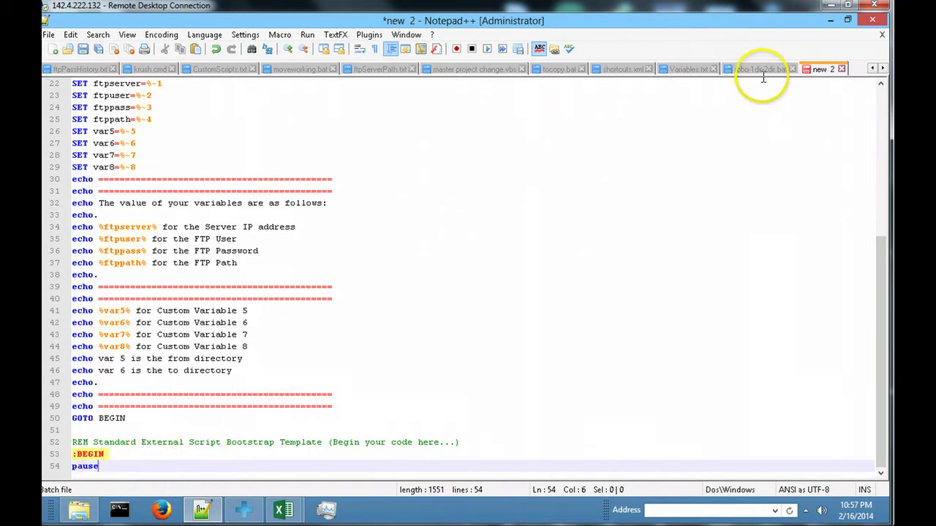
Switch to robo-1dir-2dir.bat and examine its variable definitions, echo lines and the ROBOCOPY command after the pause line.
left_click(766, 71)
left_click(380, 335)
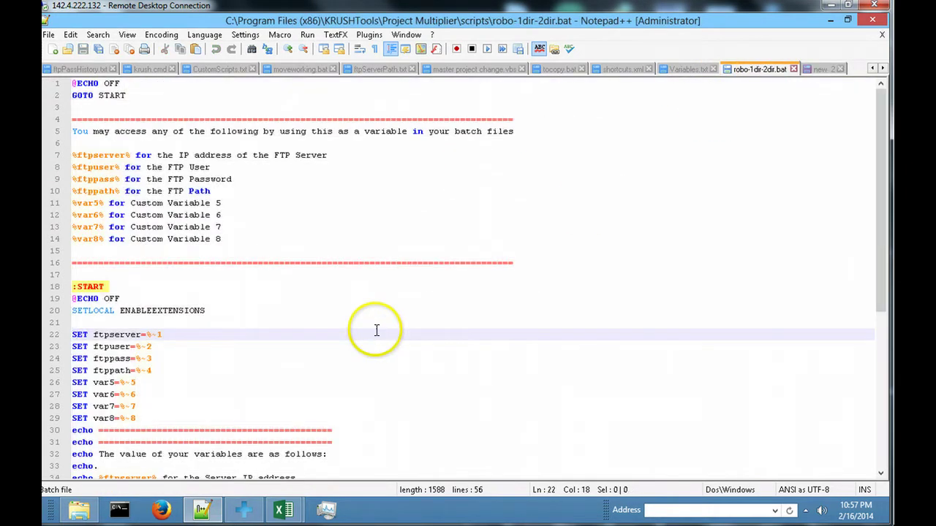
scroll(377, 331, "down", 8)
scroll(374, 331, "up", 1)
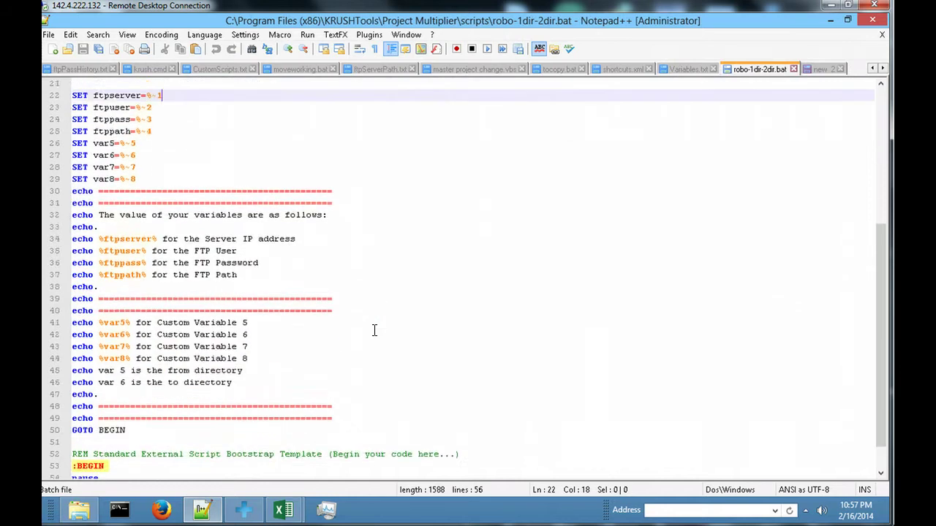
scroll(374, 331, "up", 2)
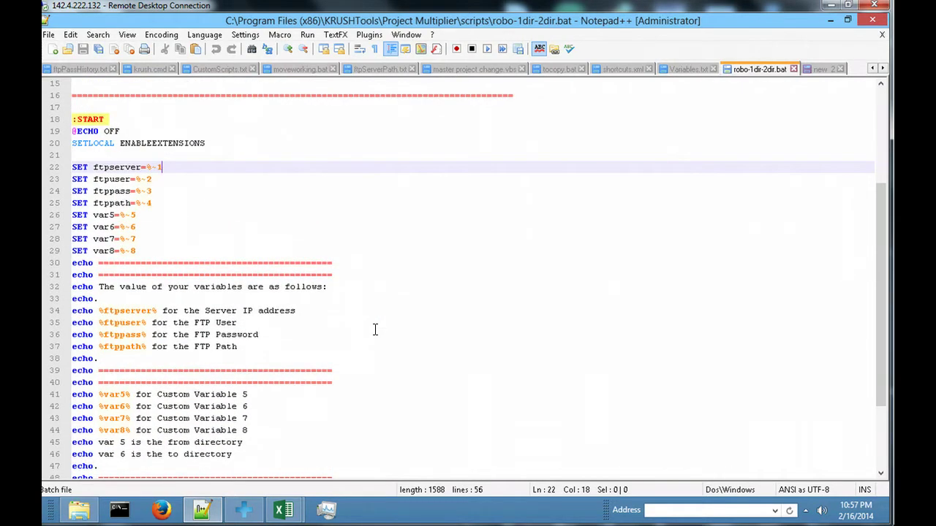
scroll(374, 330, "down", 2)
scroll(375, 330, "down", 1)
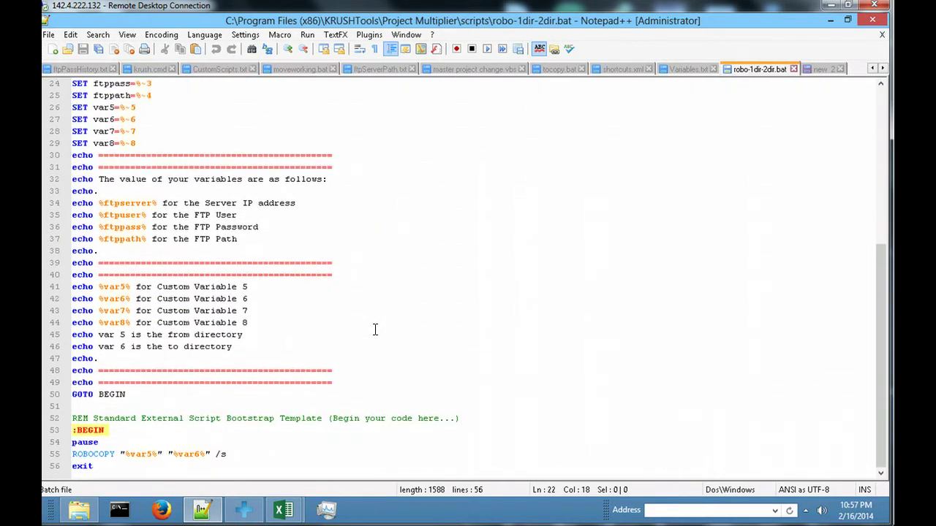
scroll(374, 329, "up", 5)
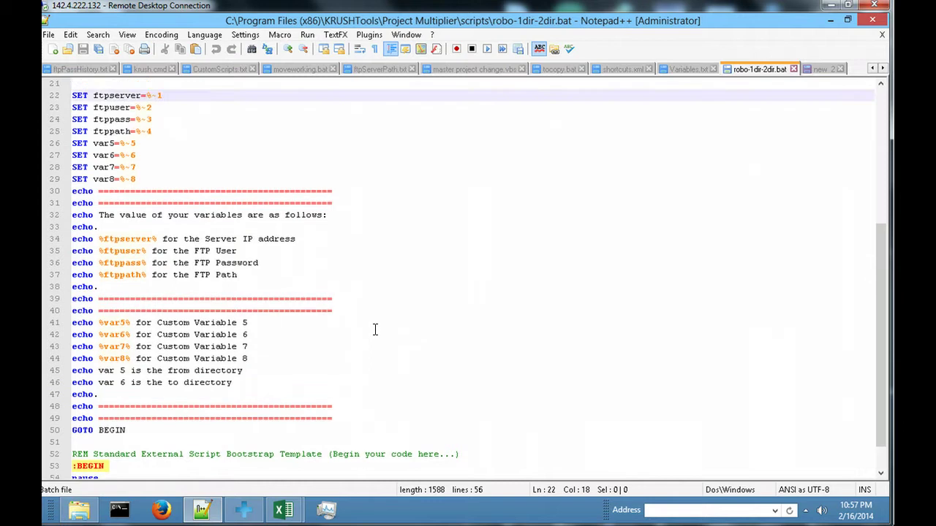
left_click(411, 423)
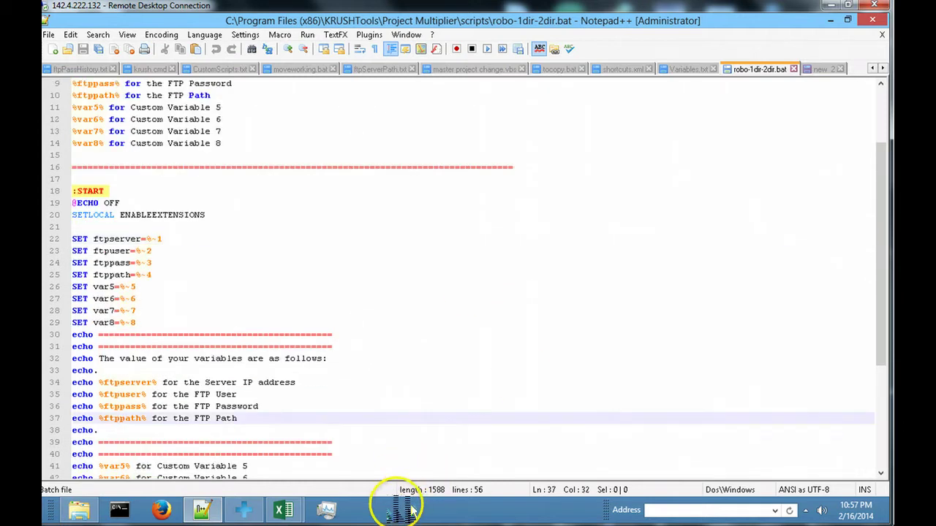
Go to the desktop, open the krush emails folder, copy its full path and close the folder window.
left_click(382, 505)
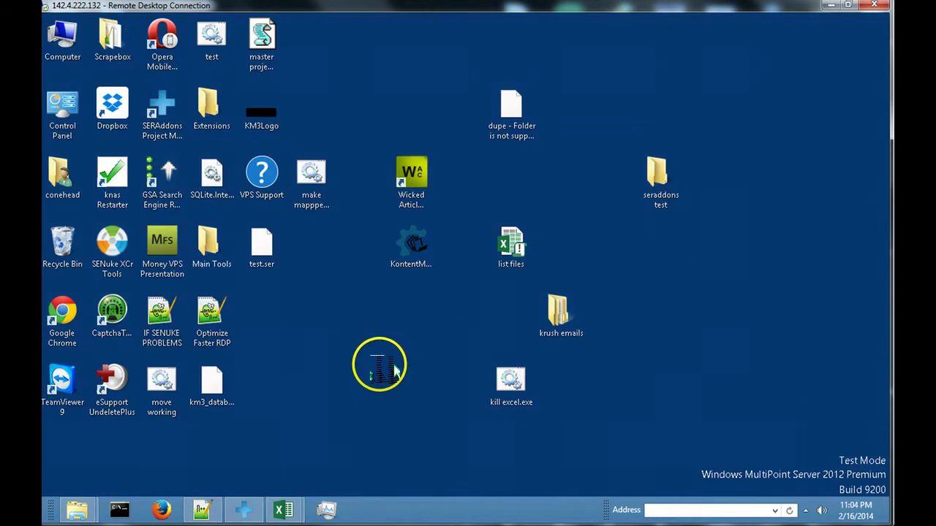
right_click(562, 314)
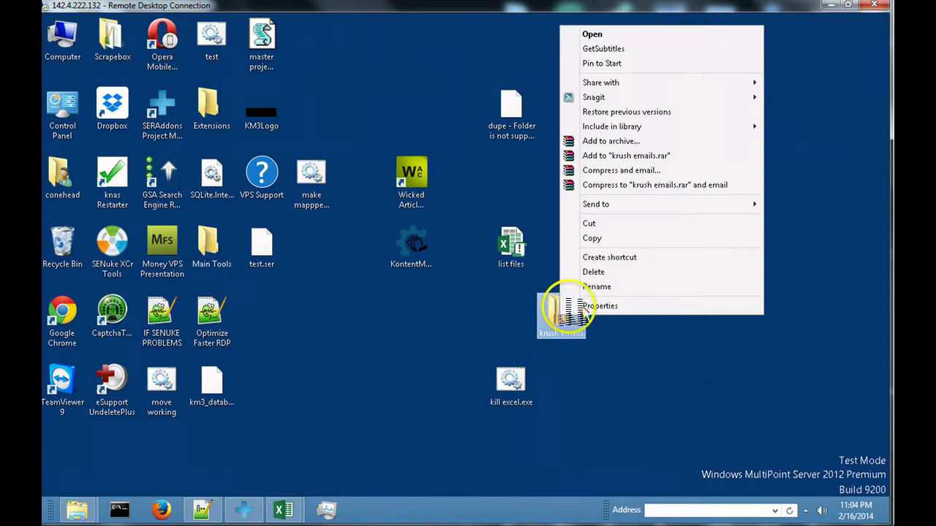
left_click(593, 34)
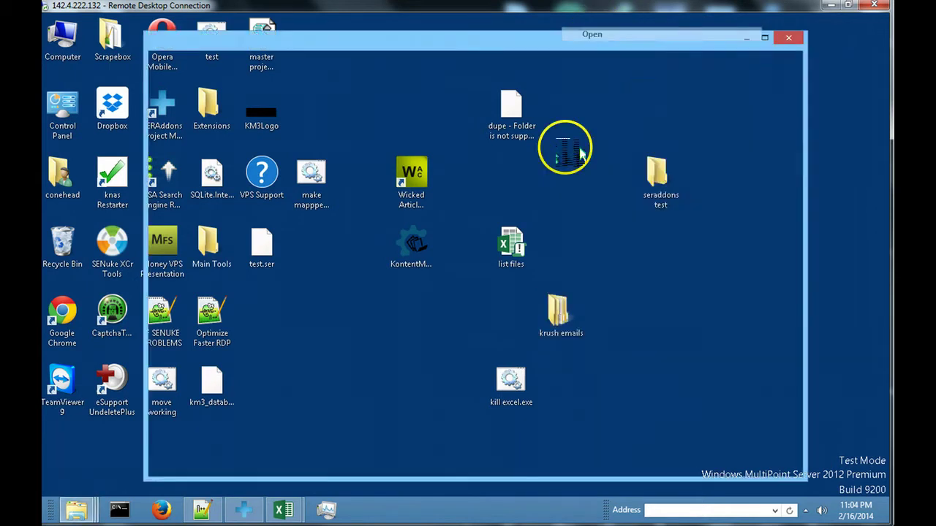
left_click(315, 79)
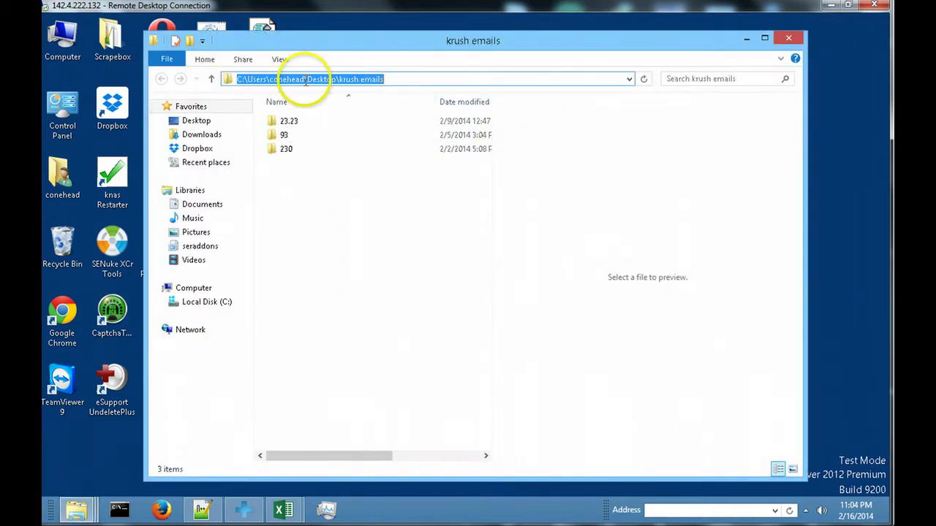
right_click(305, 79)
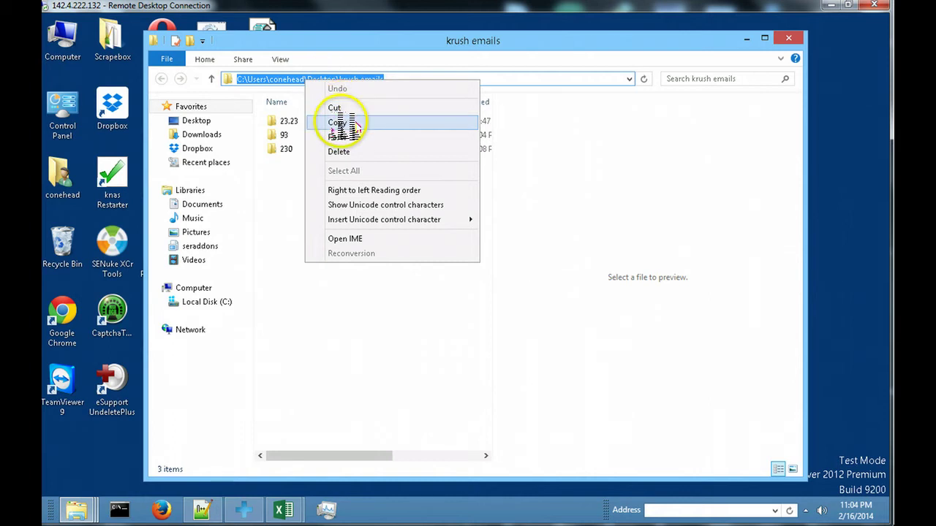
left_click(340, 123)
left_click(788, 38)
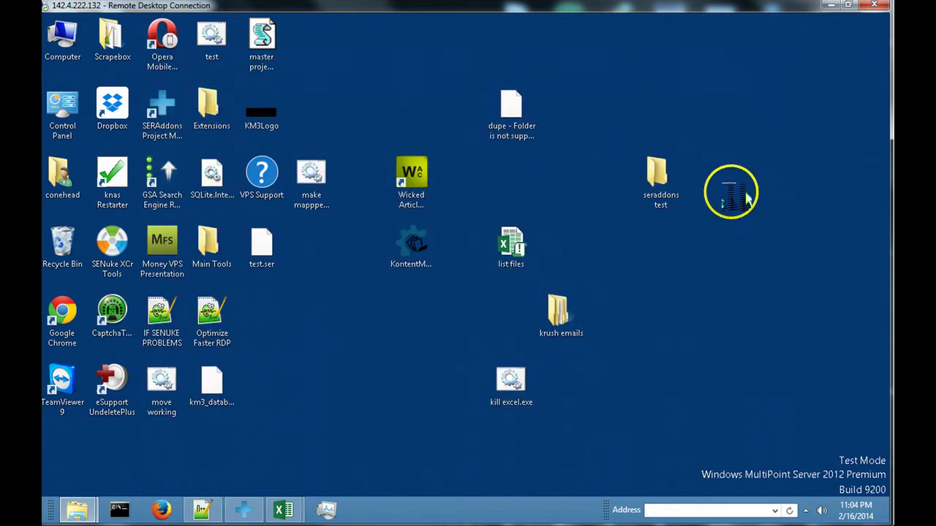
Open the seraddons test folder from the desktop, copy its full path and close the folder window.
right_click(660, 172)
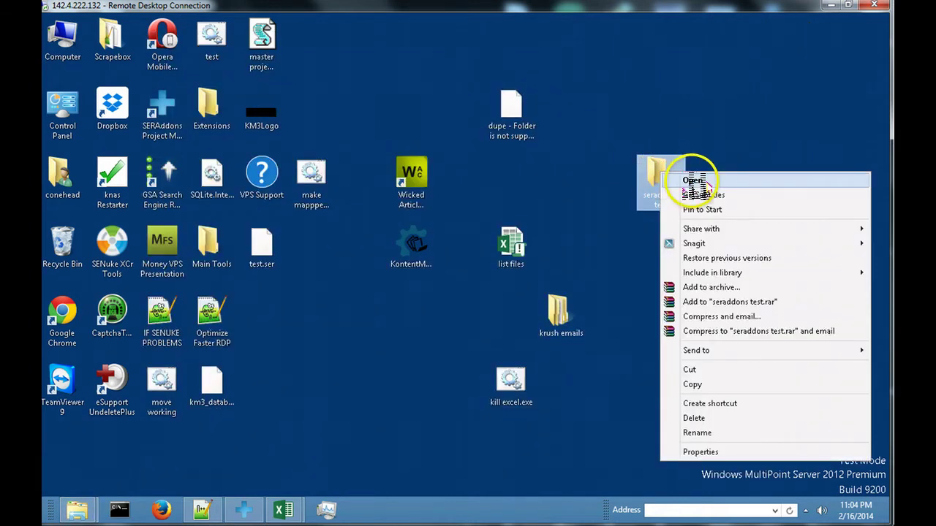
left_click(693, 179)
left_click(340, 78)
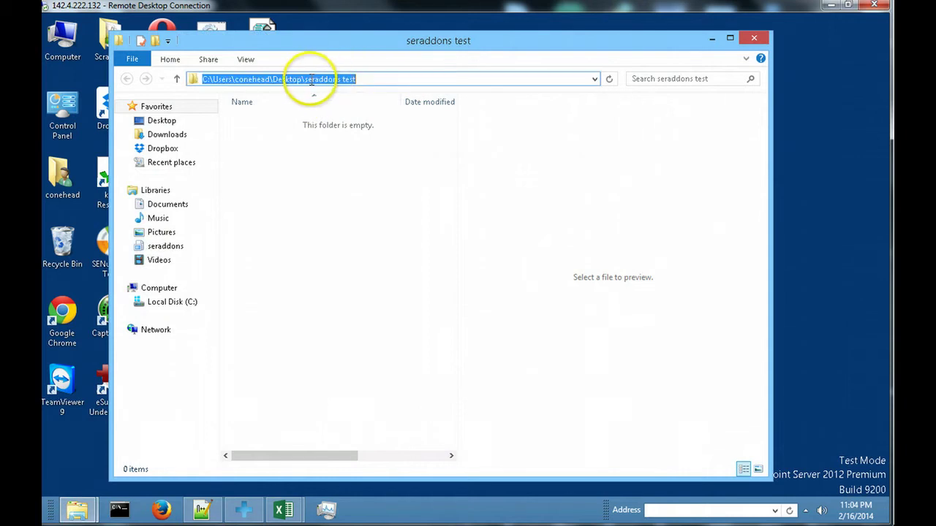
right_click(311, 79)
left_click(342, 122)
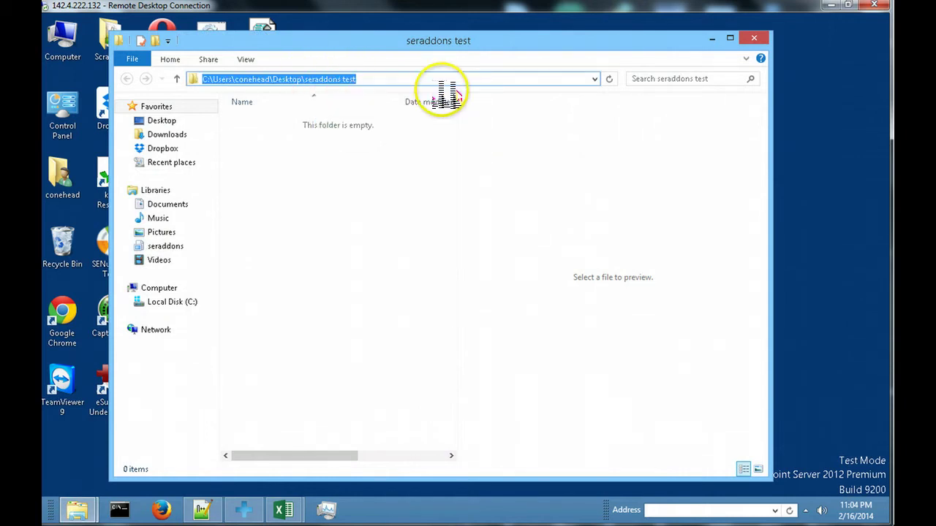
left_click(754, 37)
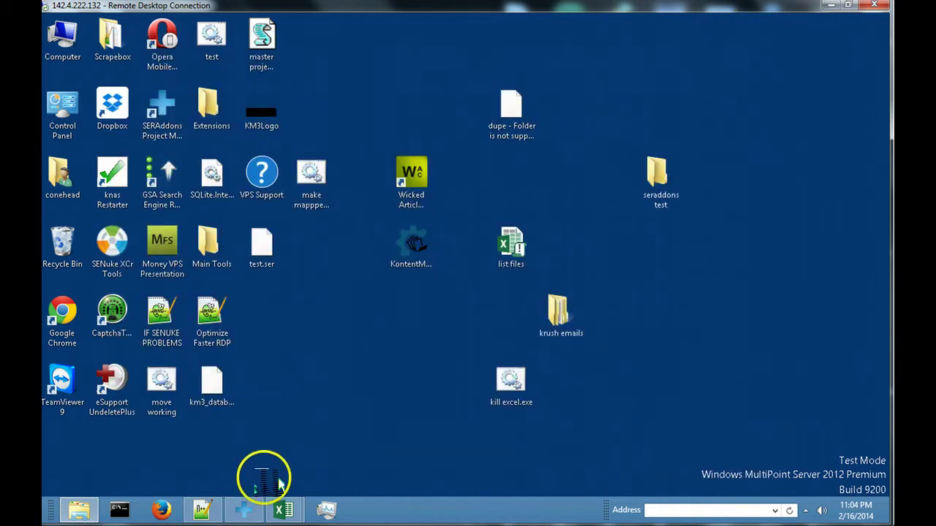
Check the ROBOCOPY line in Notepad++, then in Project Manager replace the Fifth Variable with the copied krush emails folder path.
left_click(204, 509)
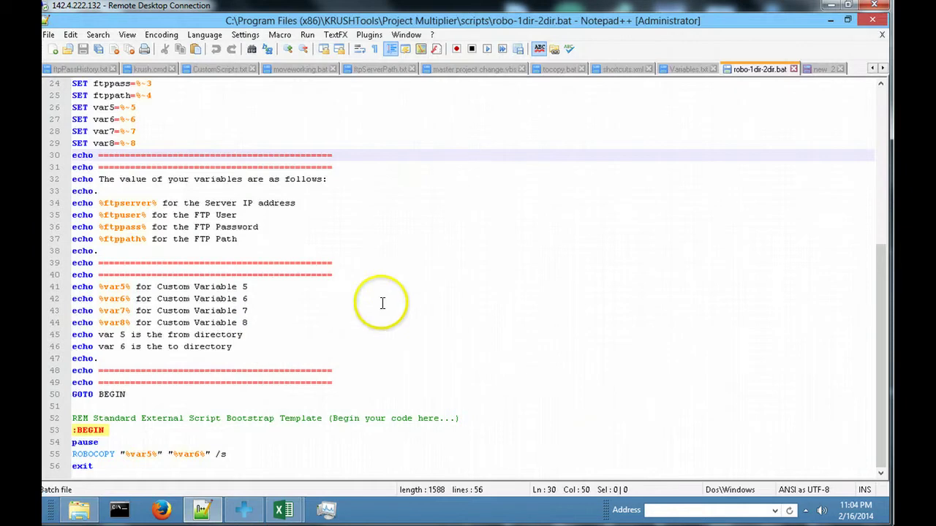
left_click(311, 419)
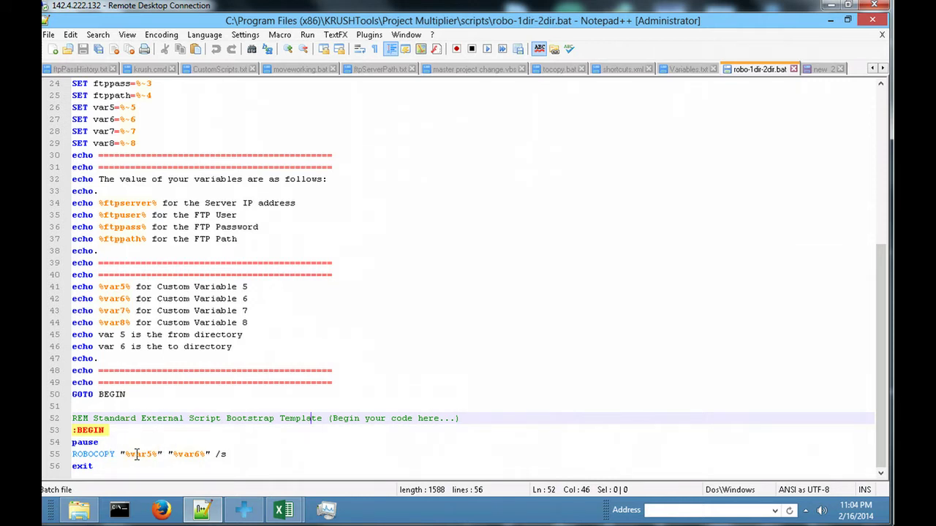
left_click(248, 510)
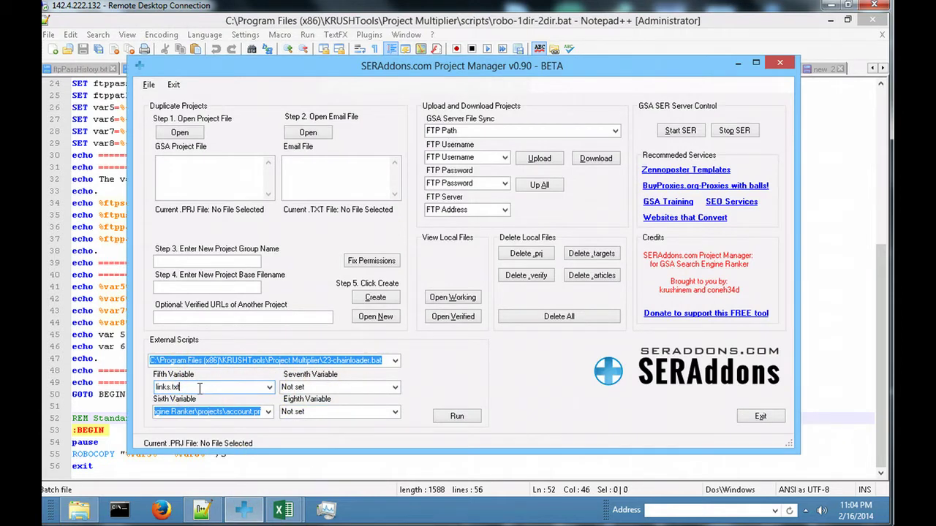
double_click(200, 388)
key("BackSpace")
key("ctrl+grave")
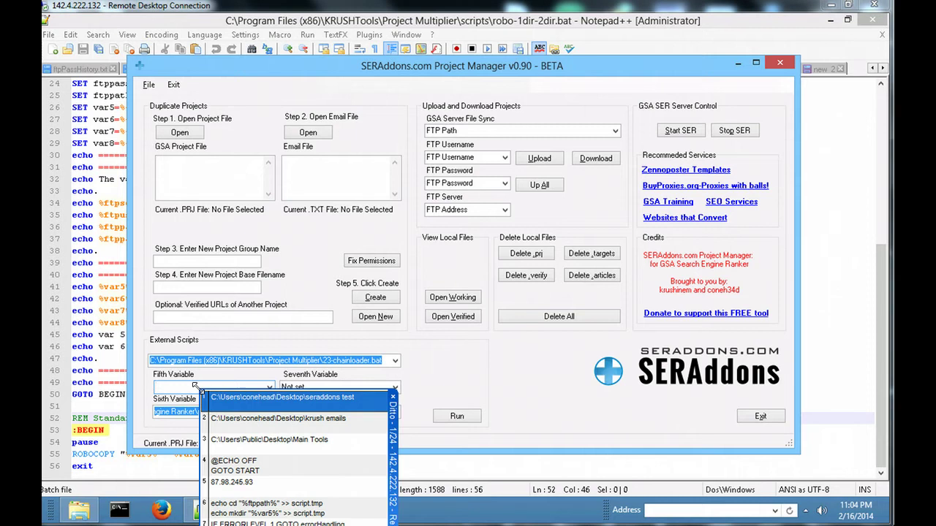
double_click(241, 418)
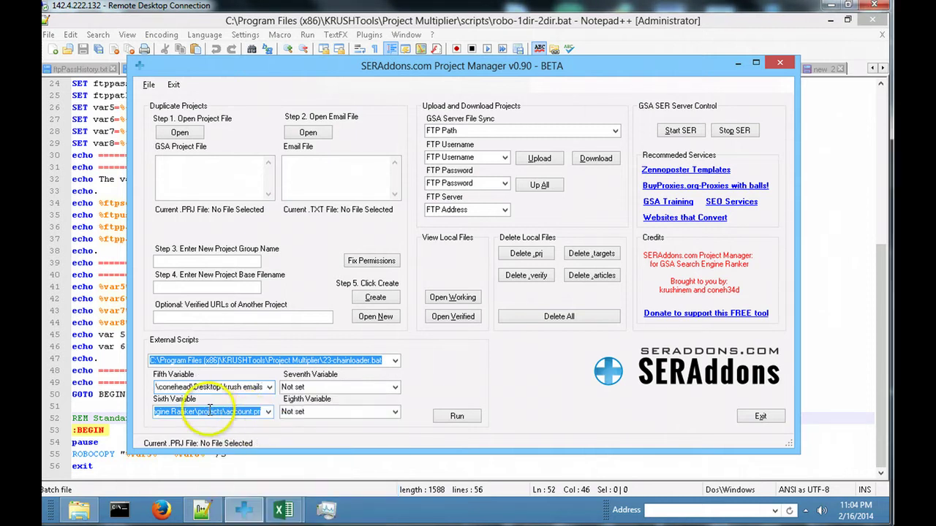
Replace the Sixth Variable's value with the previously copied path of the seraddons test folder on the desktop.
left_click(209, 411)
key("BackSpace")
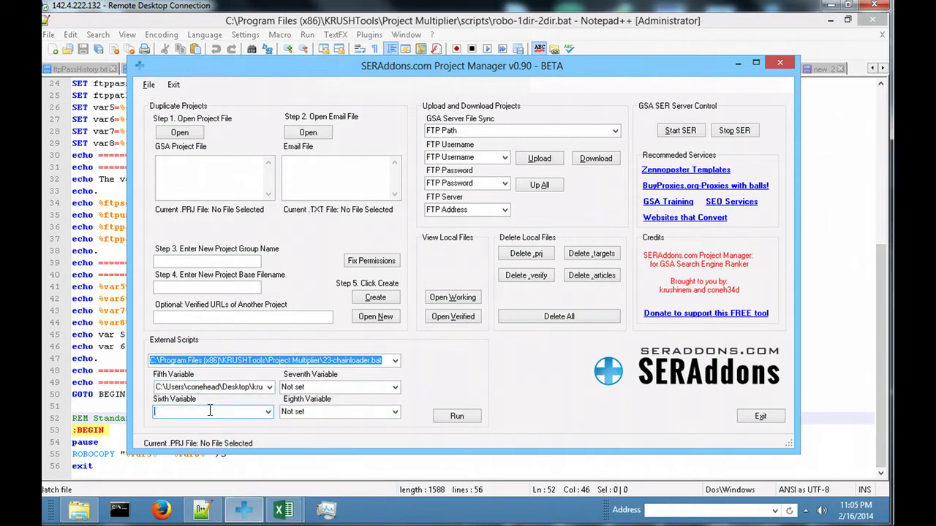
key("ctrl+grave")
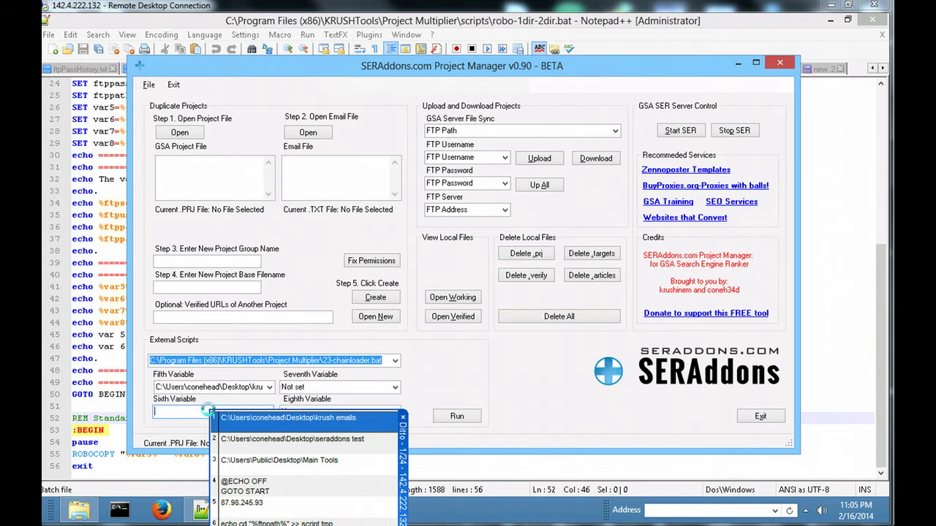
double_click(316, 441)
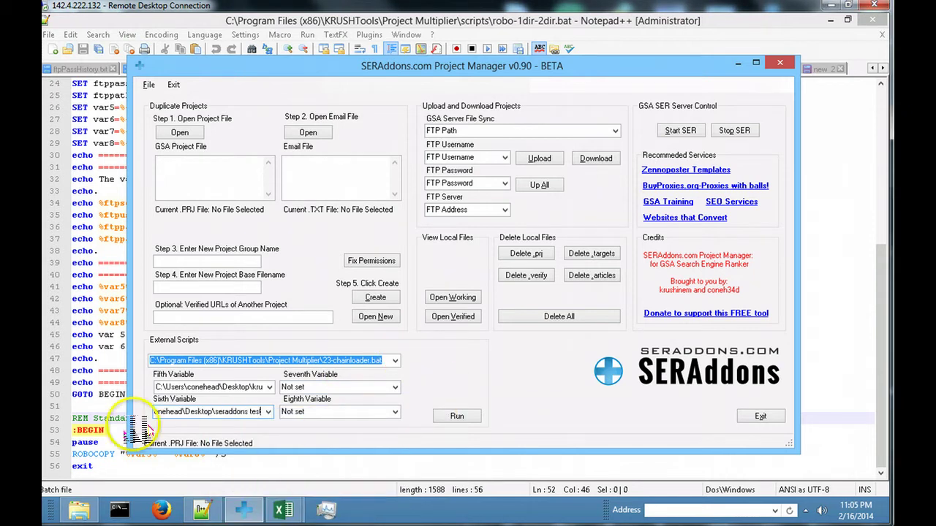
Copy the full file path of robo-1dir-2dir.bat from Notepad++ and paste it over the external script path in Project Manager.
left_click(102, 405)
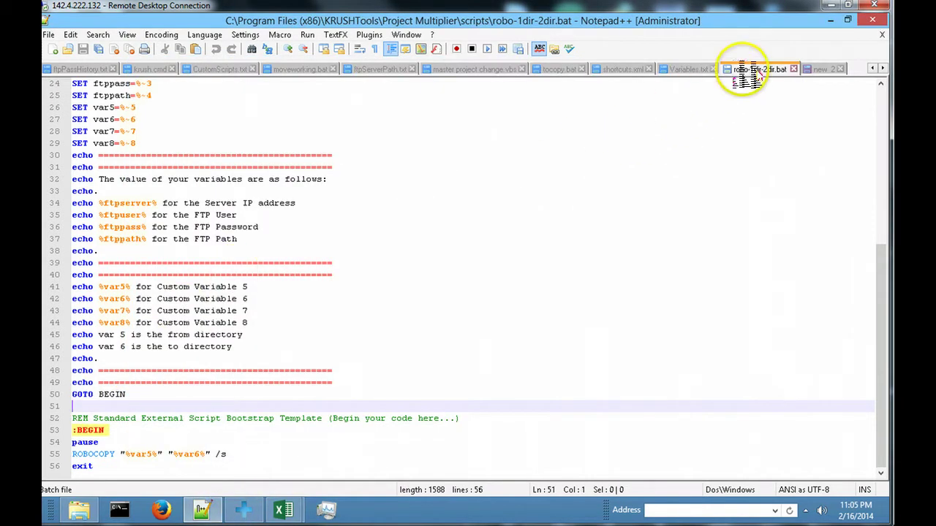
right_click(778, 69)
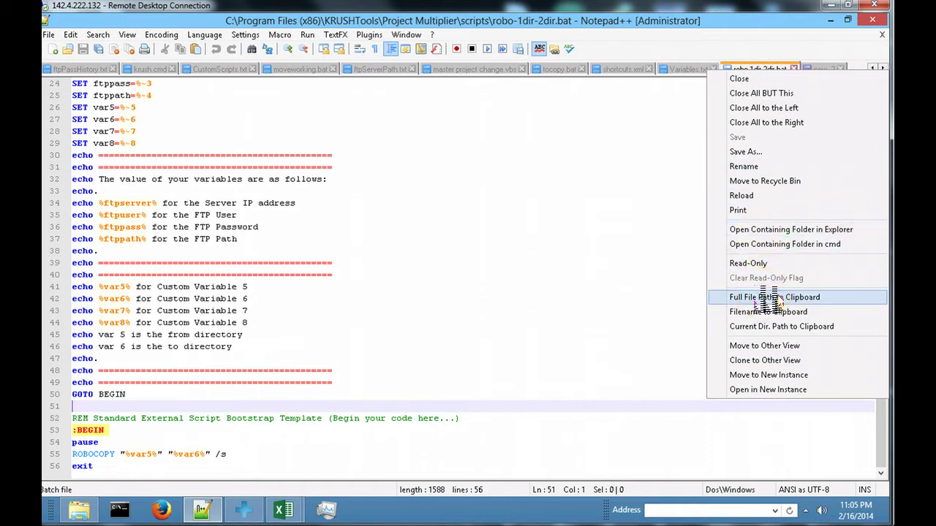
left_click(768, 298)
left_click(245, 508)
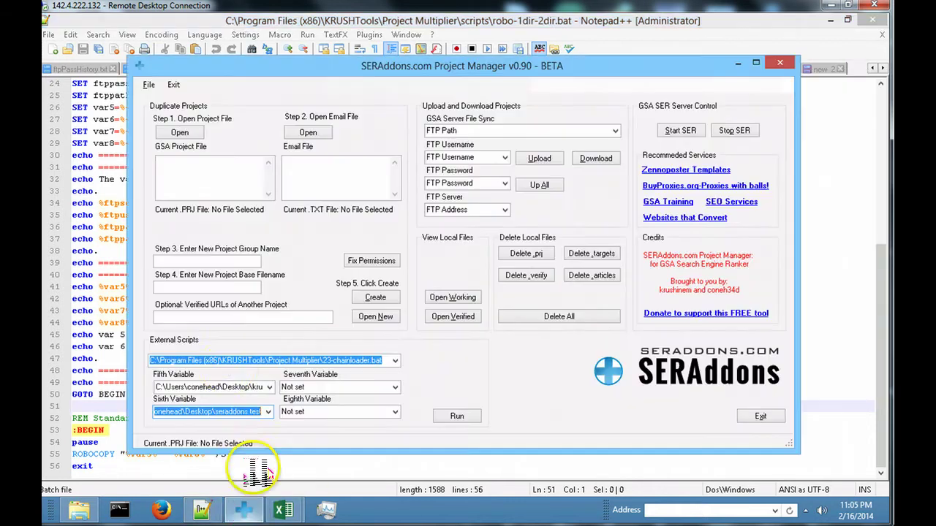
right_click(234, 361)
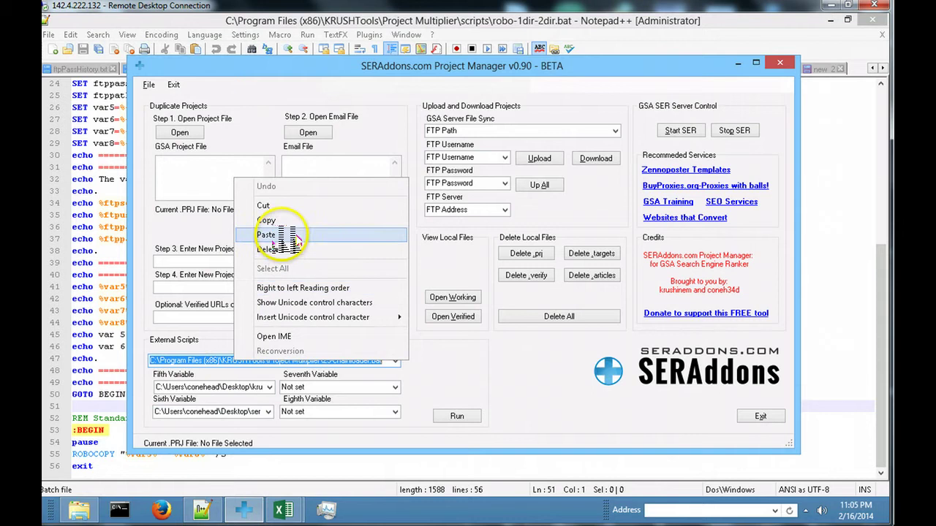
left_click(291, 236)
Show the desktop, open the seraddons test folder to check its contents before the script runs, and close it.
right_click(437, 516)
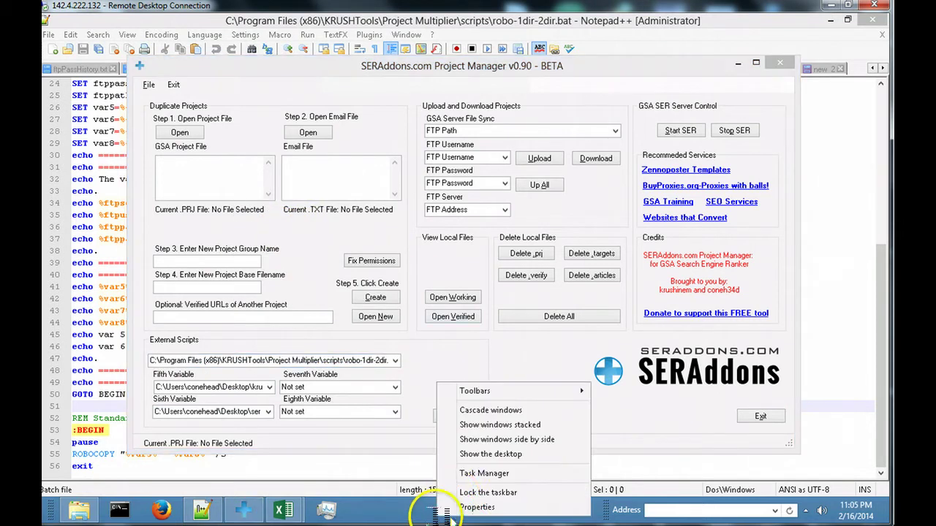
left_click(477, 453)
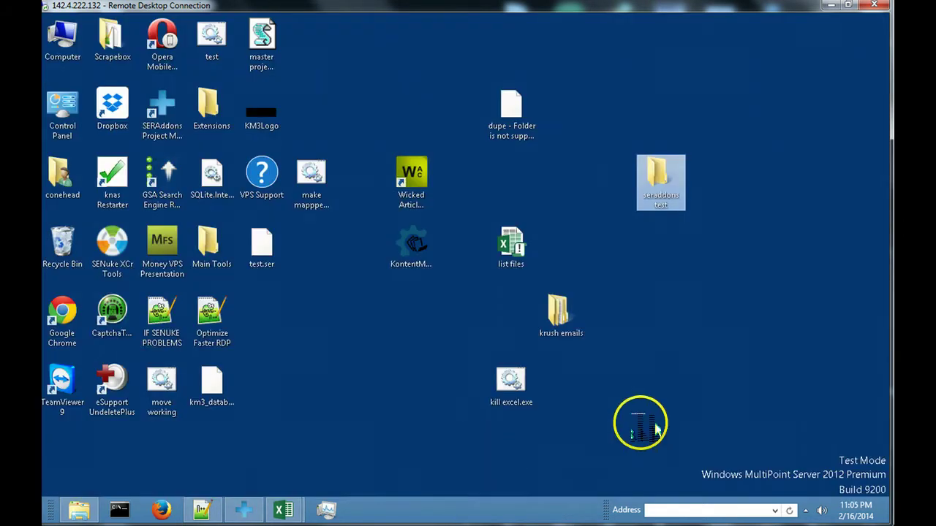
double_click(655, 184)
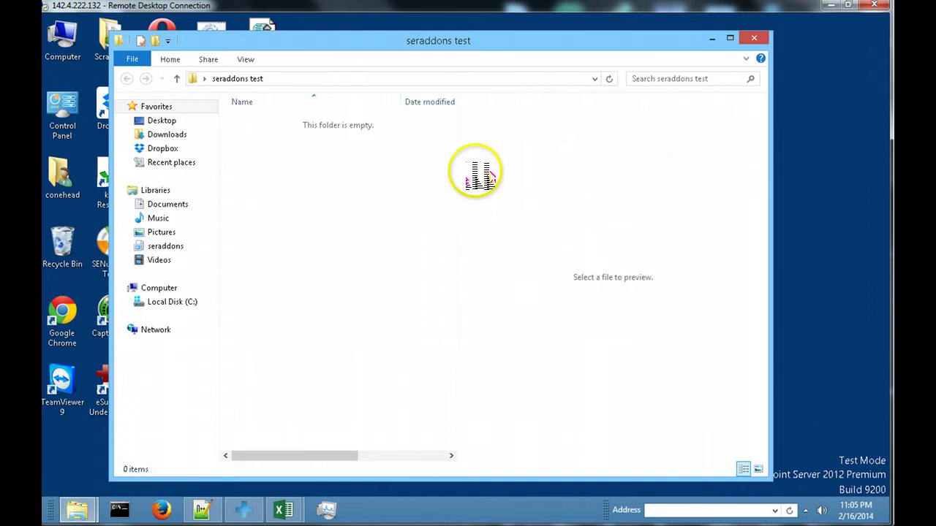
left_click(754, 37)
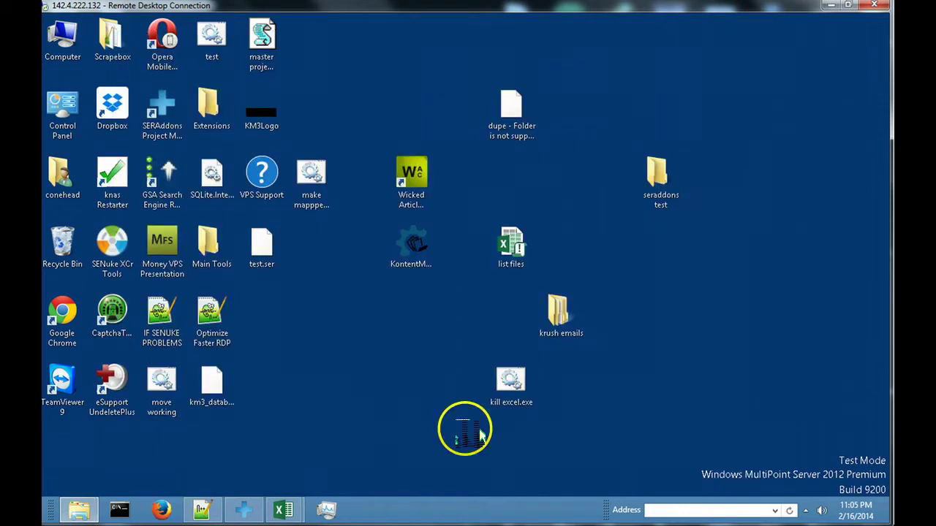
Return to Project Manager, run the robo-1dir-2dir.bat script, continue past its pause and dismiss the execution message.
left_click(245, 508)
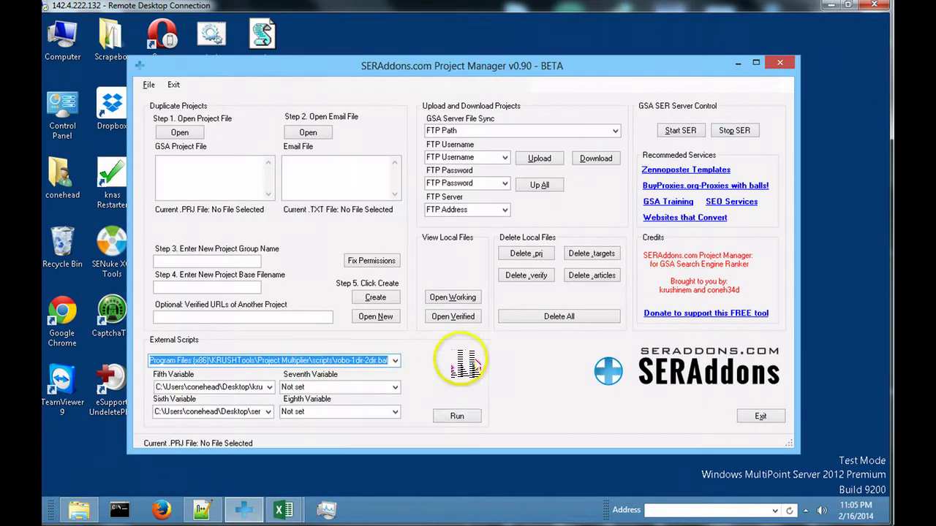
left_click(457, 416)
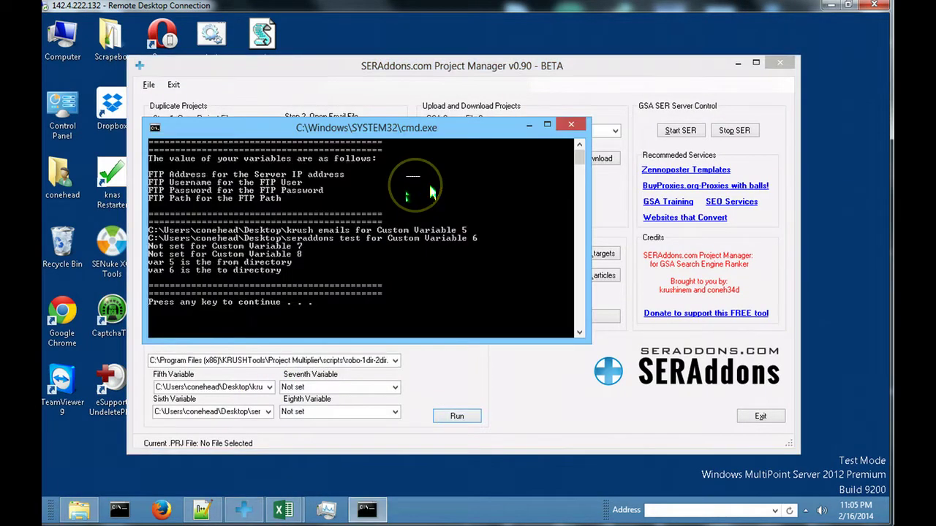
key("Return")
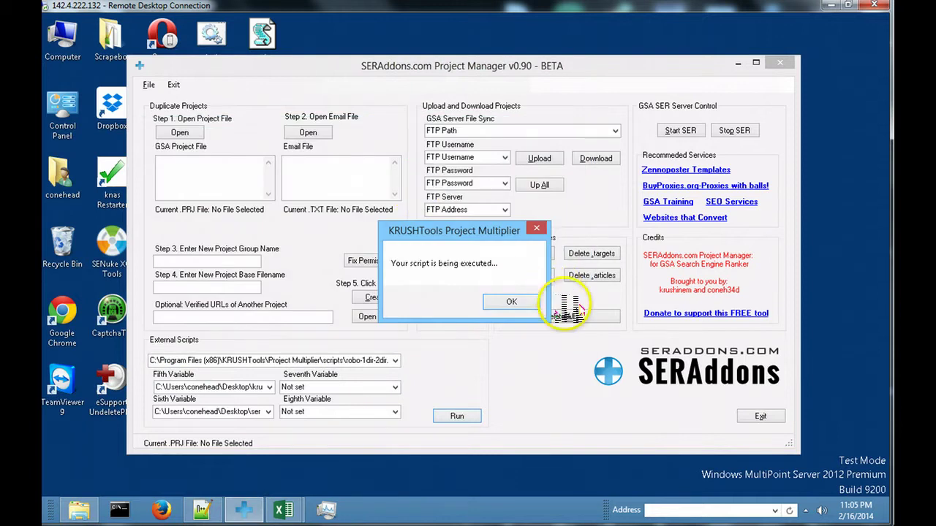
left_click(512, 303)
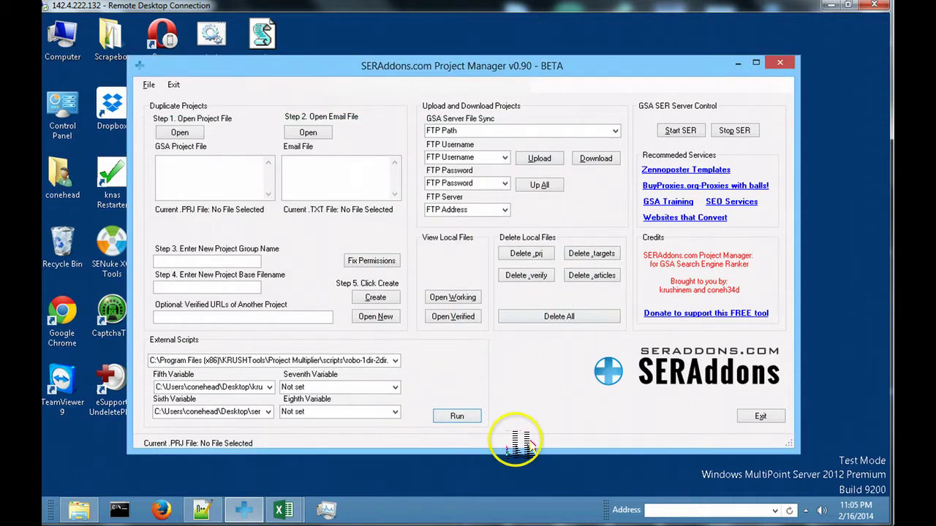
Show the desktop, check the seraddons test folder and its 23.23 subfolder for copied files, and close the window.
right_click(476, 508)
left_click(516, 444)
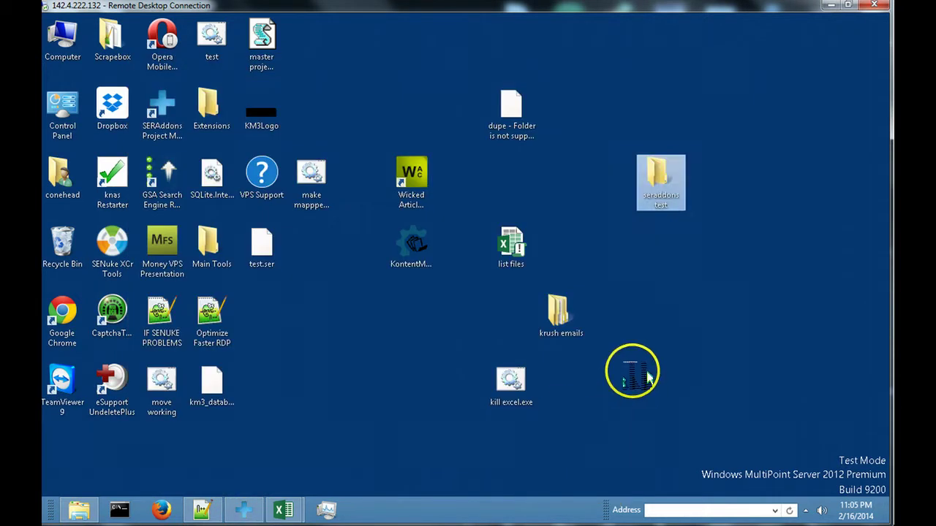
right_click(665, 191)
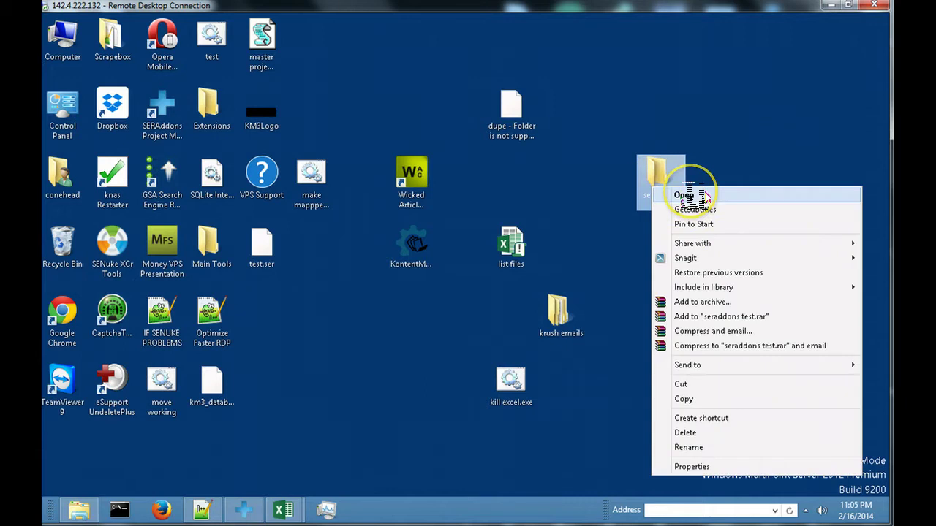
left_click(690, 193)
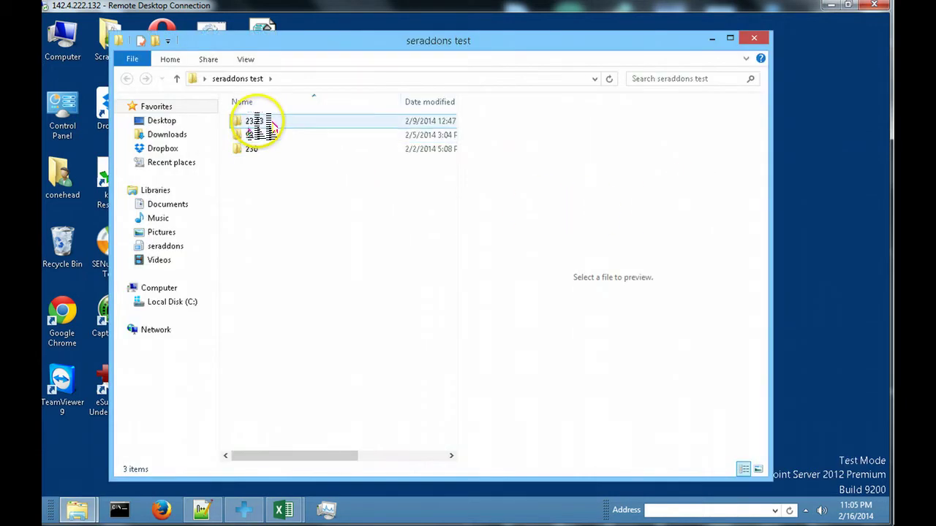
double_click(265, 123)
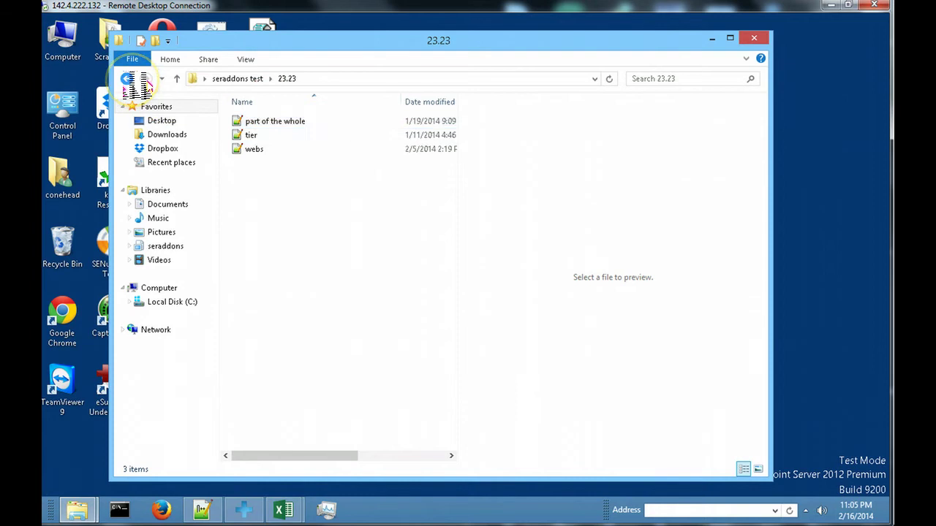
left_click(129, 80)
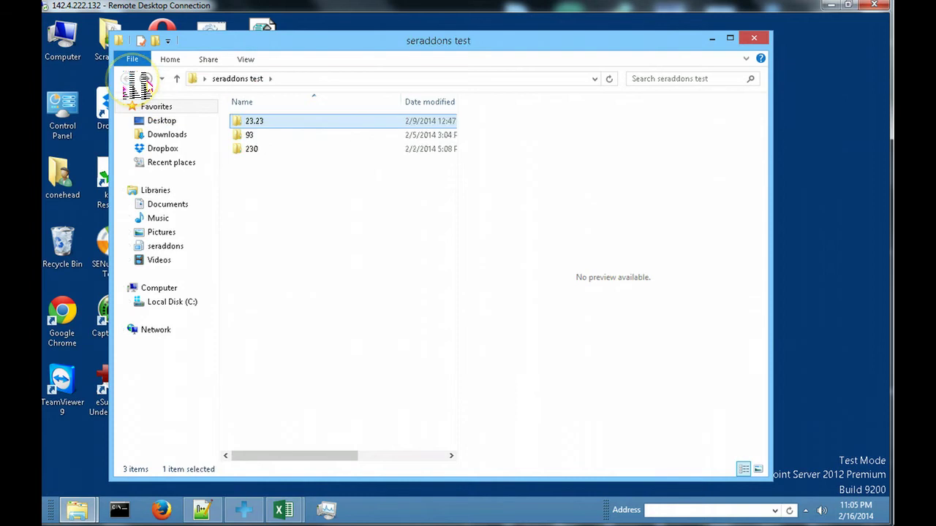
left_click(753, 37)
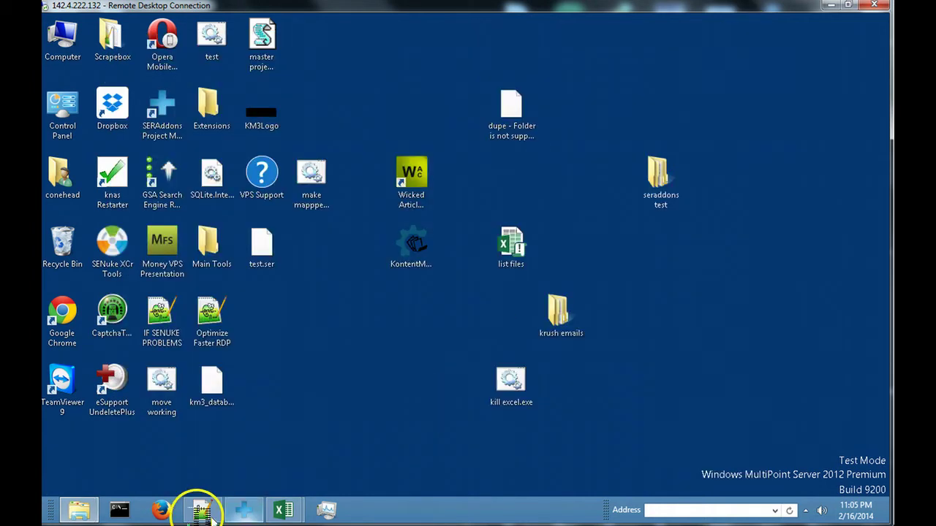
Switch to Project Manager and examine the local files in the working and reporting folders, closing each file listing without opening anything.
left_click(244, 510)
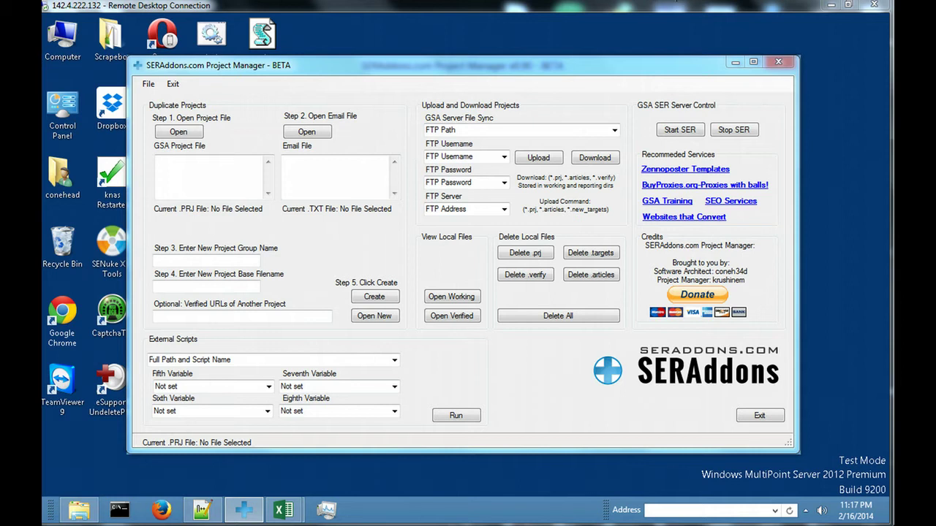
left_click(458, 298)
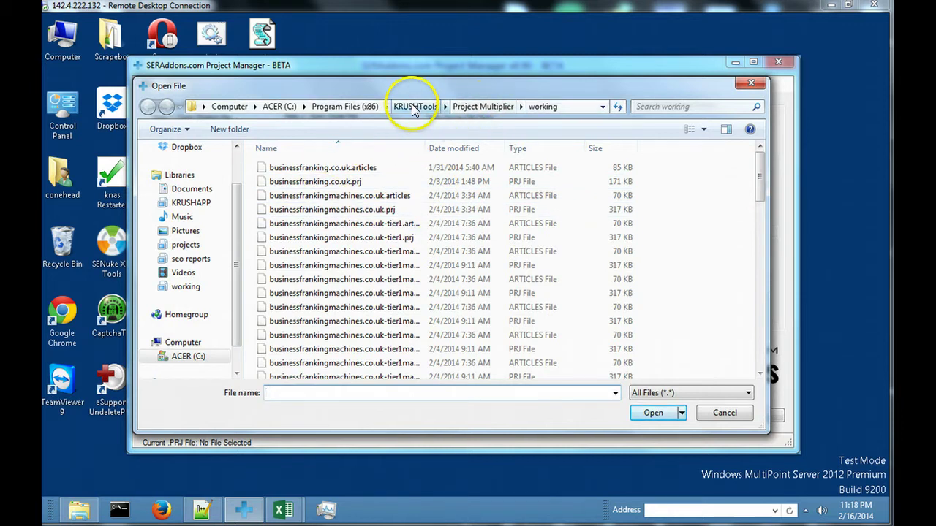
left_click(724, 414)
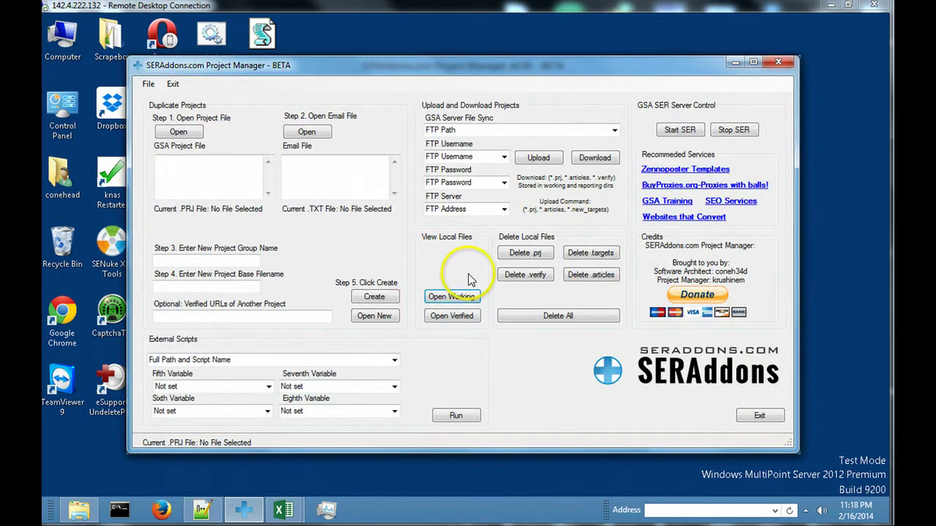
left_click(459, 318)
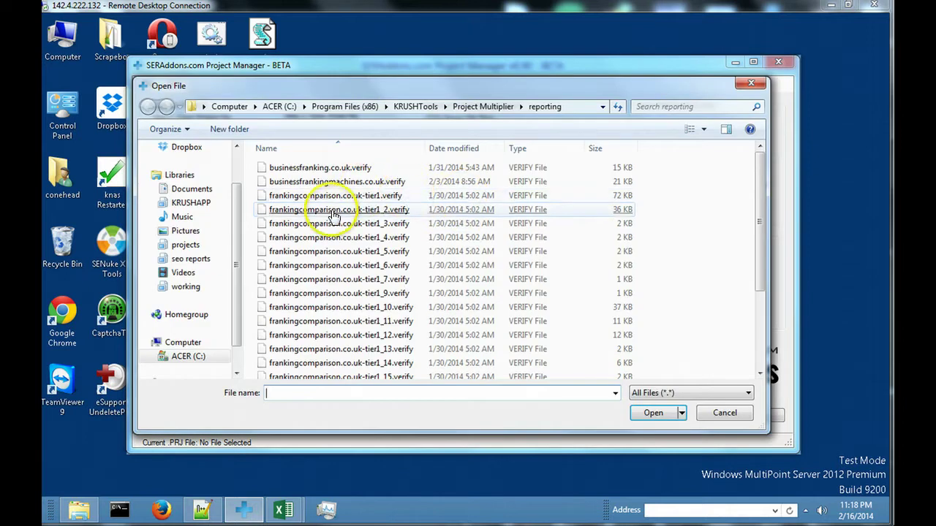
left_click_drag(762, 162, 775, 281)
left_click(725, 413)
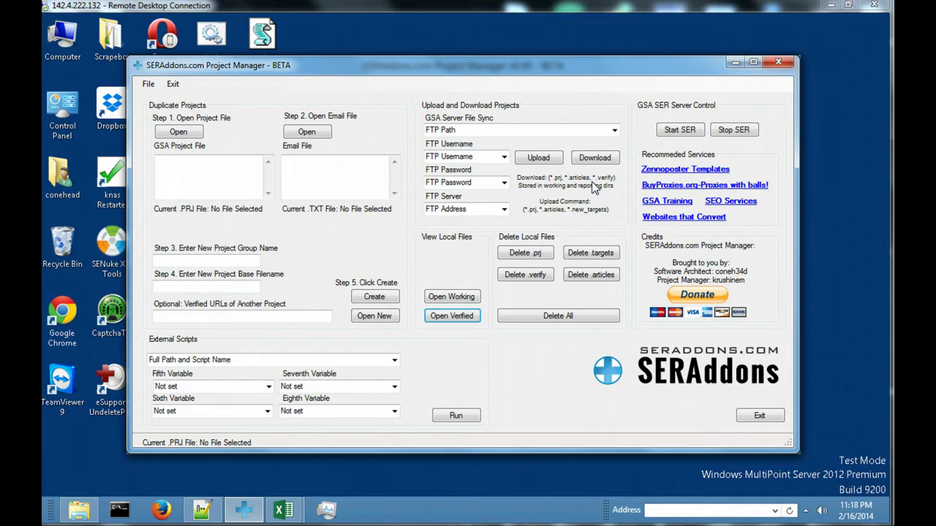
left_click(560, 208)
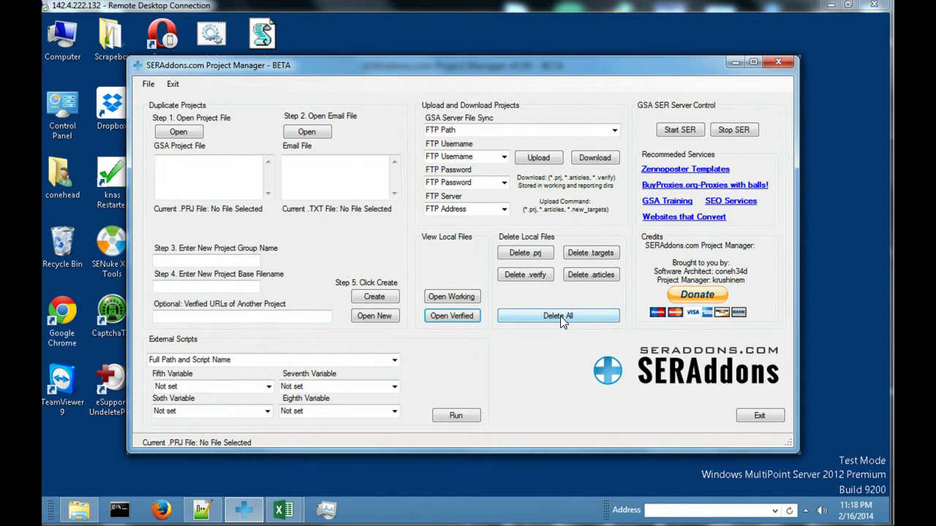
left_click(454, 296)
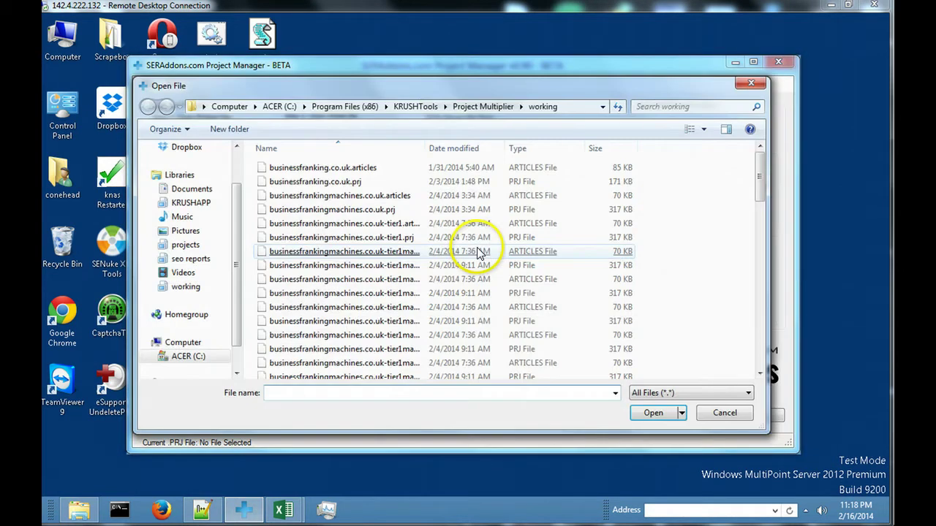
mouse_move(763, 164)
left_mouse_down()
mouse_move(759, 317)
mouse_move(759, 164)
left_mouse_up()
left_click(710, 412)
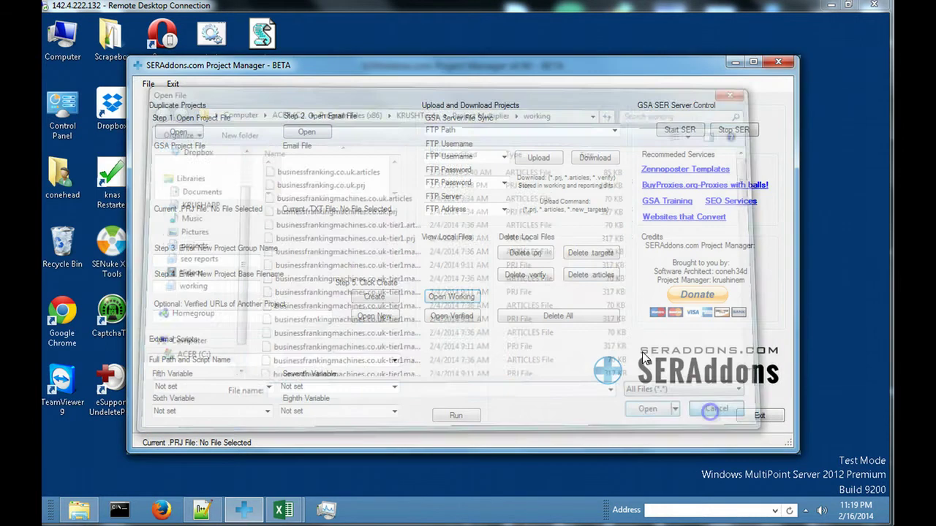
Delete all local project files from Project Manager's working and reporting folders.
left_click(565, 316)
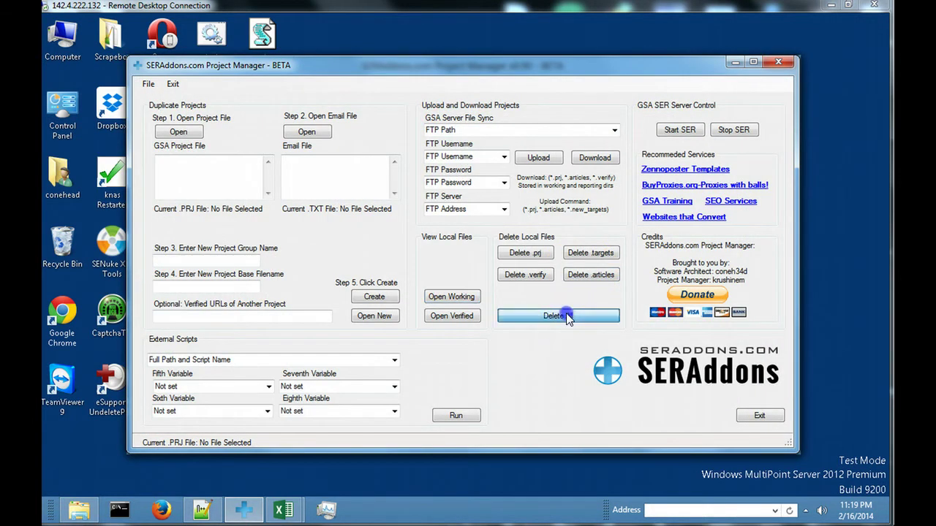
left_click(650, 392)
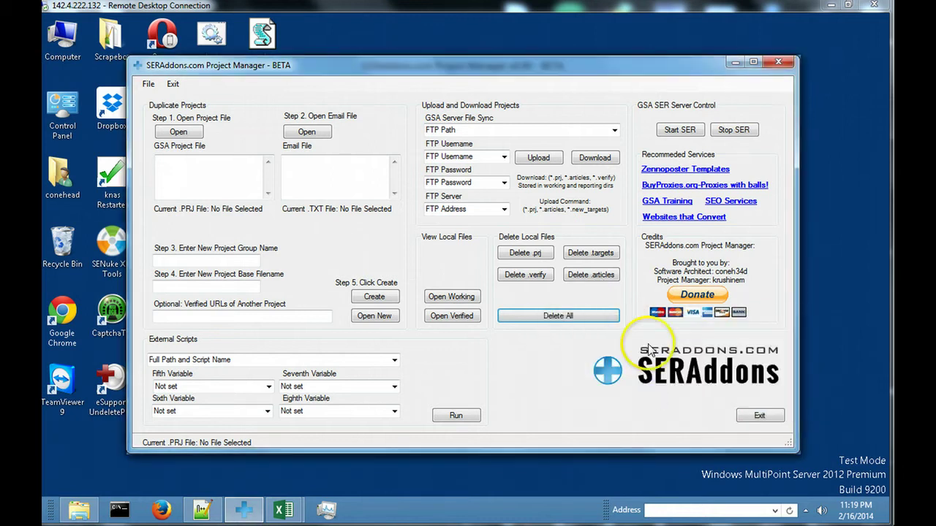
left_click(746, 393)
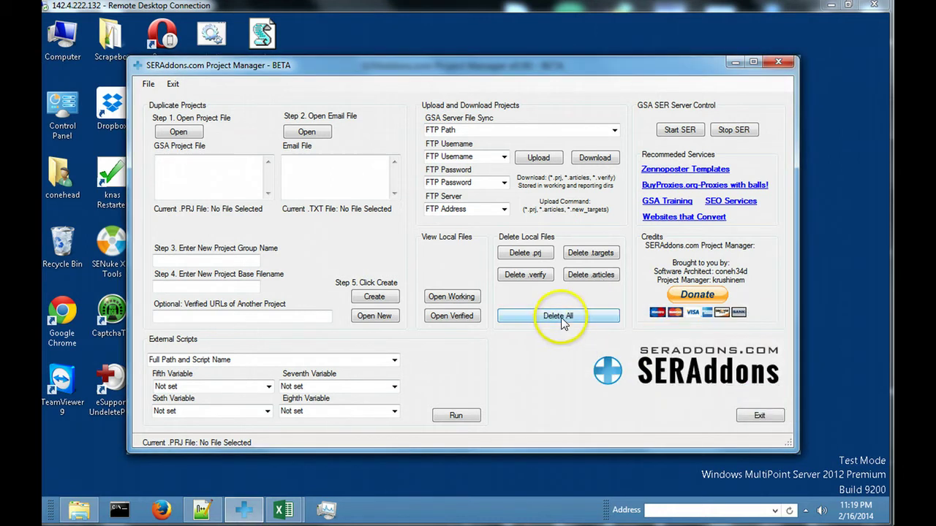
Check the local working folder and the verified files' reporting folder for any remaining files.
left_click(451, 296)
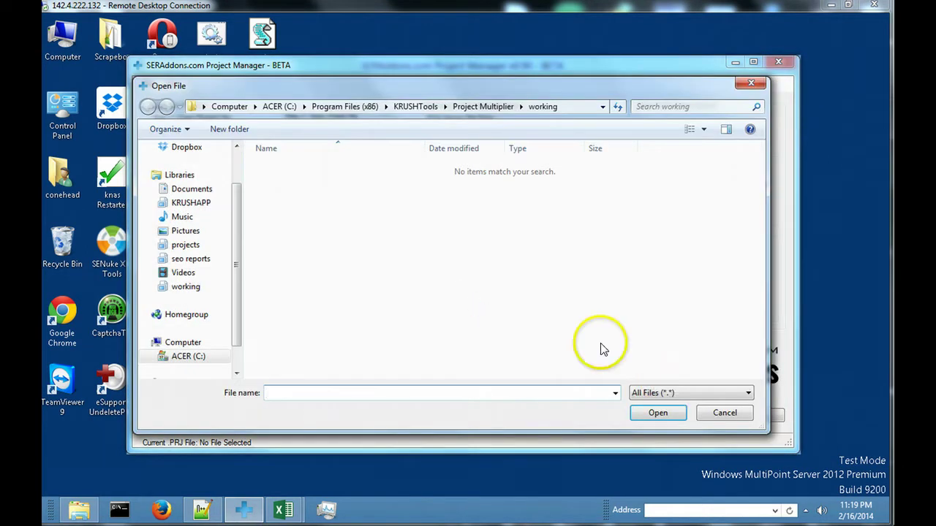
left_click(725, 413)
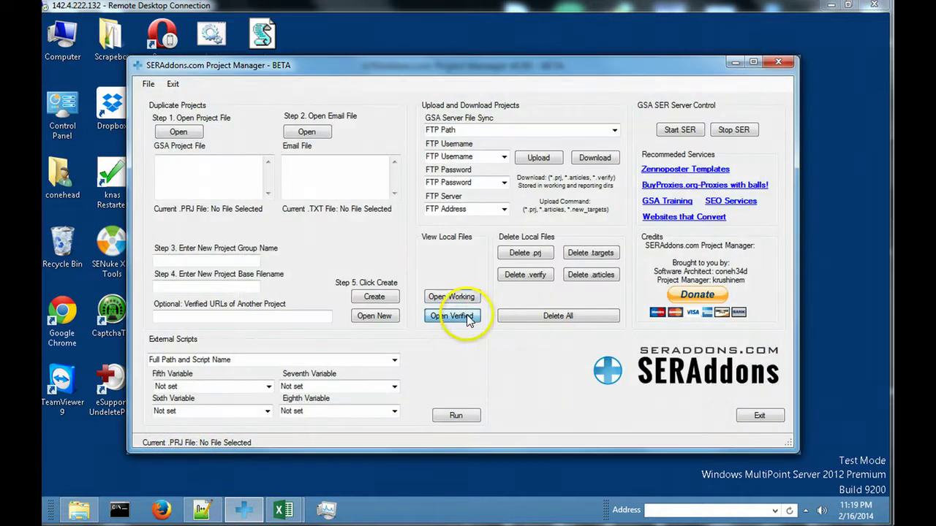
left_click(466, 318)
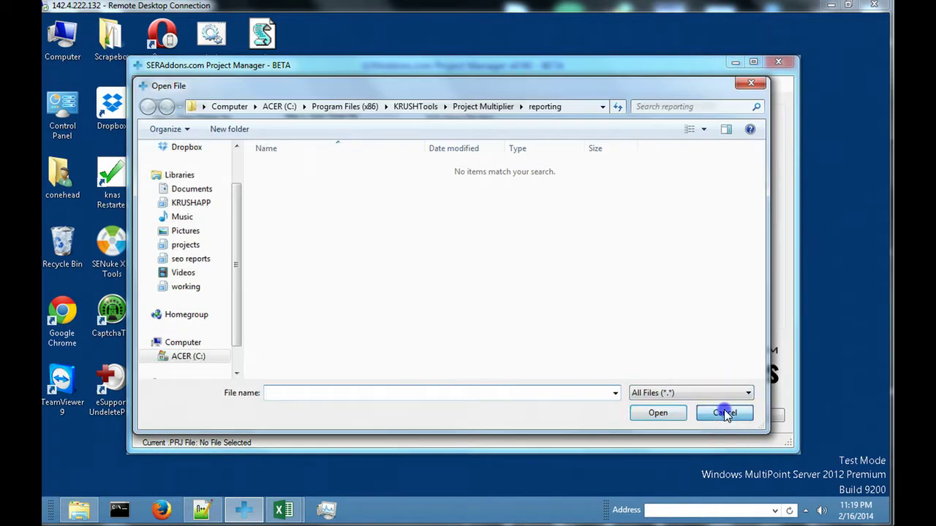
Close the reporting folder's file listing, switch to GSA Search Engine Ranker on the remote server and decline its version update.
left_click(725, 413)
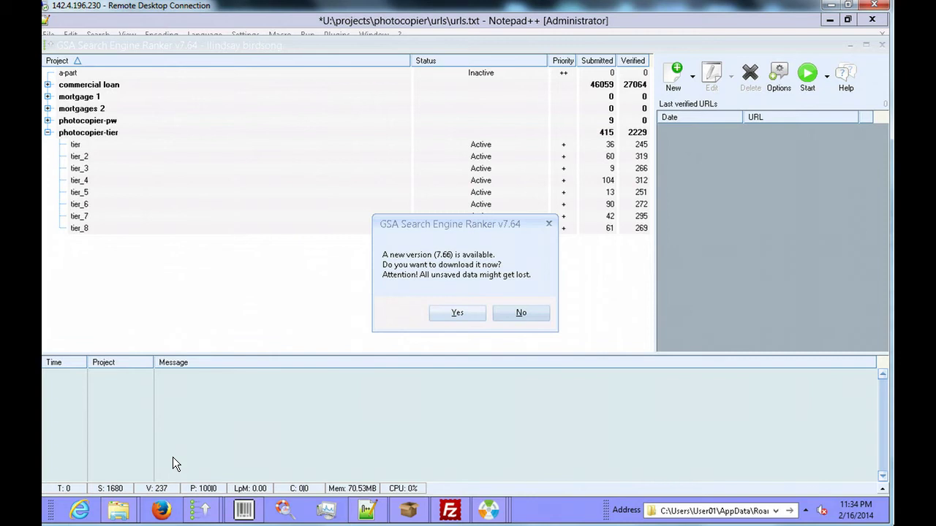
left_click(530, 310)
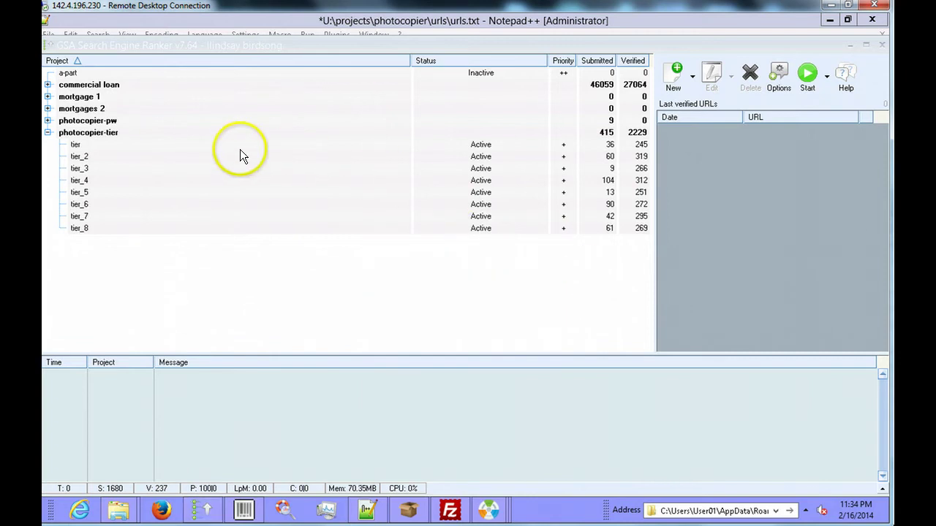
Examine the individual projects and their status in the photocopier-pw and photocopier-tier groups of GSA Search Engine Ranker.
left_click(124, 146)
left_click(180, 234)
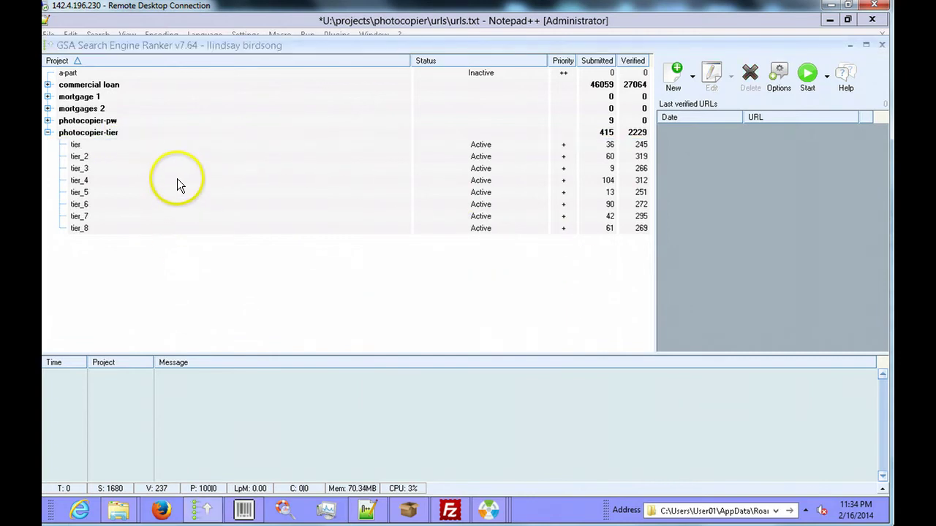
mouse_move(175, 182)
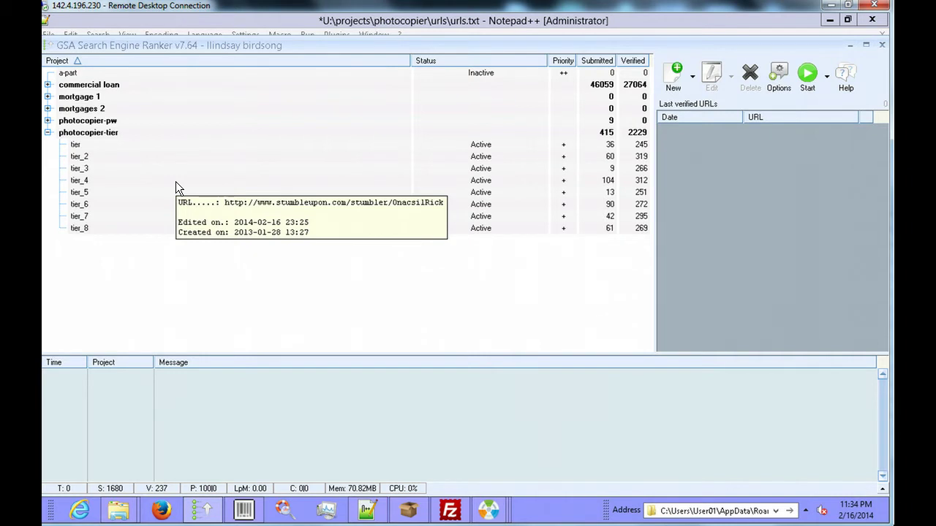
left_click(60, 141)
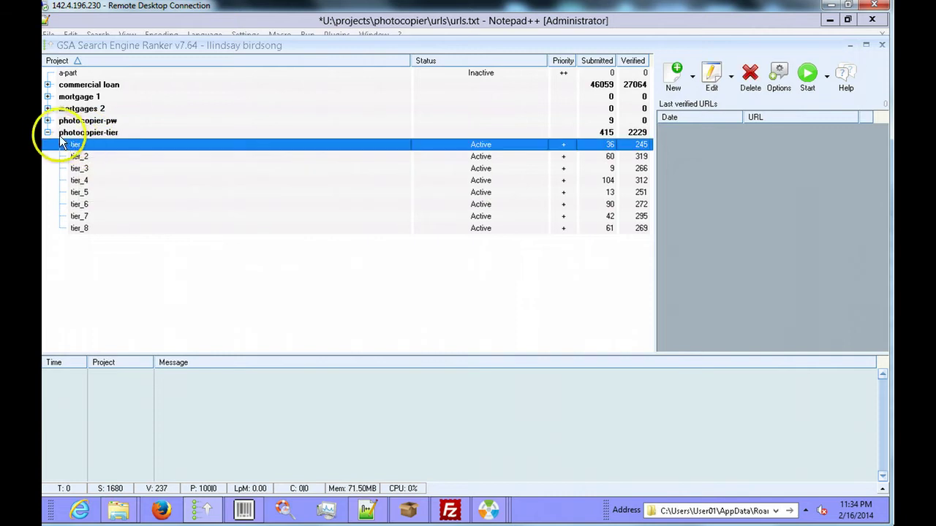
left_click(47, 132)
left_click(47, 120)
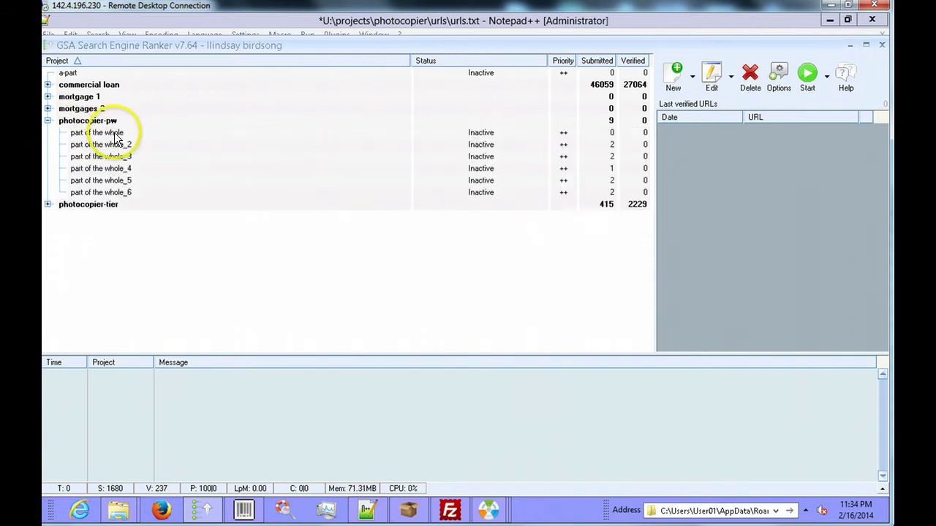
left_click(47, 204)
left_click(73, 228)
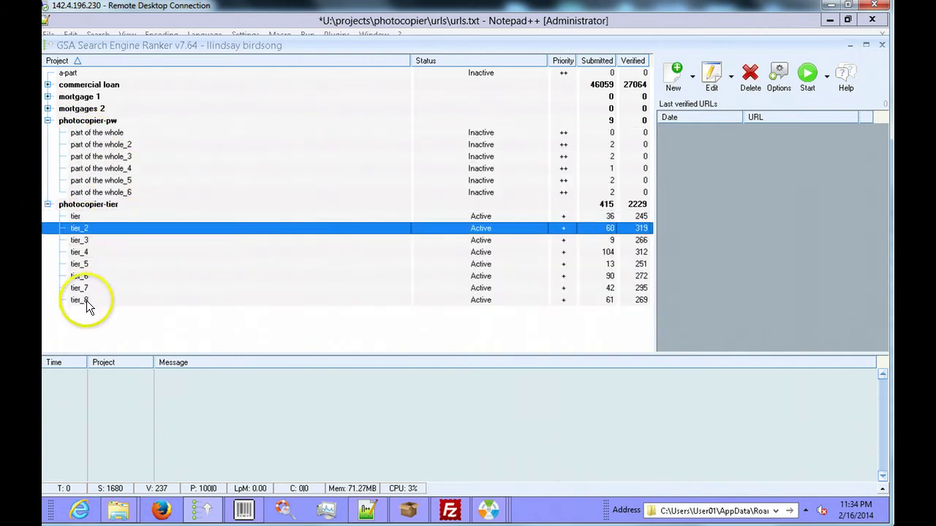
left_click(86, 300)
left_click(103, 226)
left_click(103, 216)
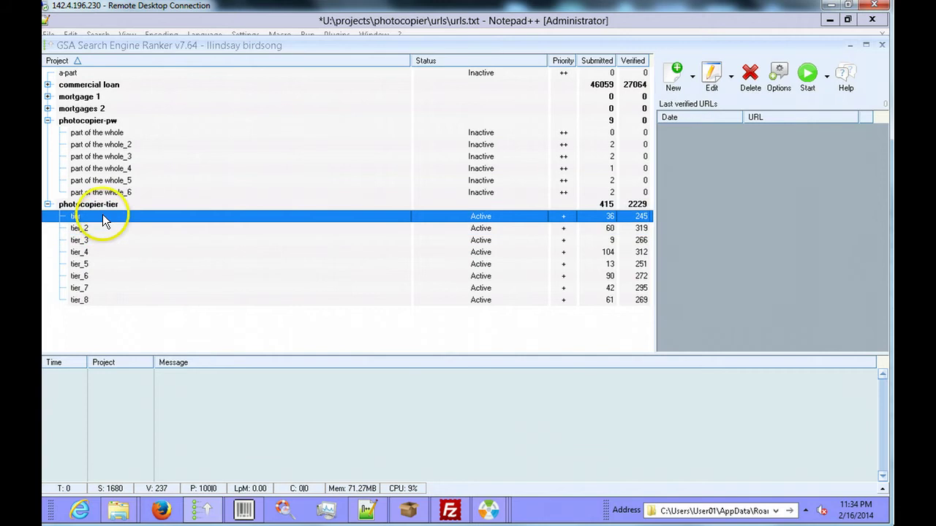
left_click(91, 289)
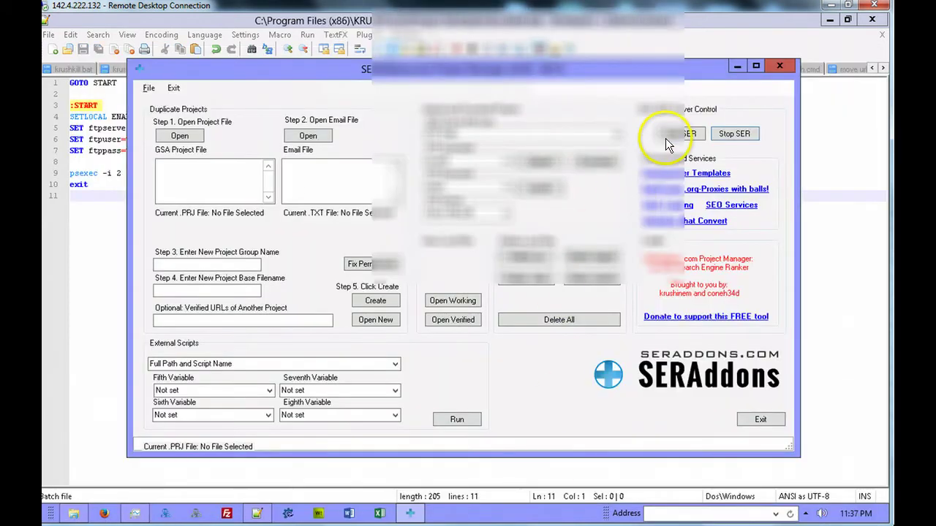
Switch to Project Manager, start GSA SER on the remote server and acknowledge the notice.
left_click(667, 137)
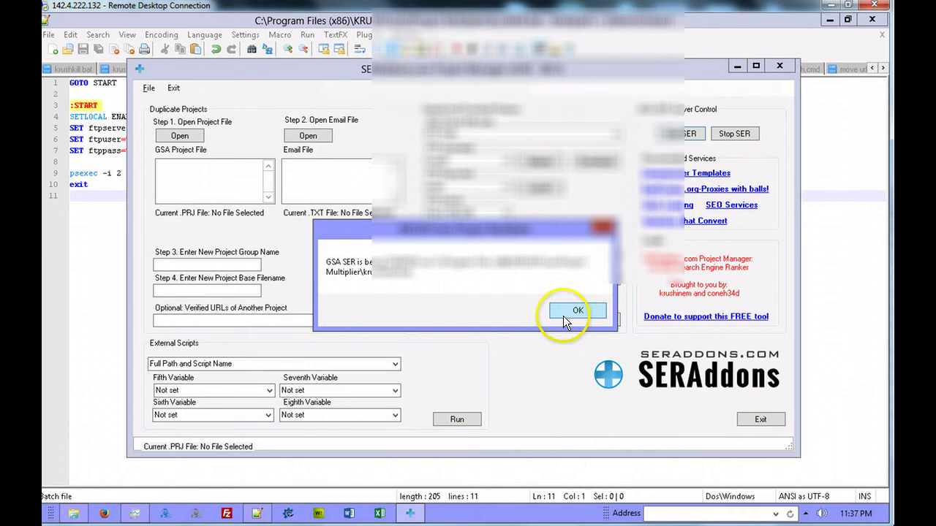
left_click(577, 311)
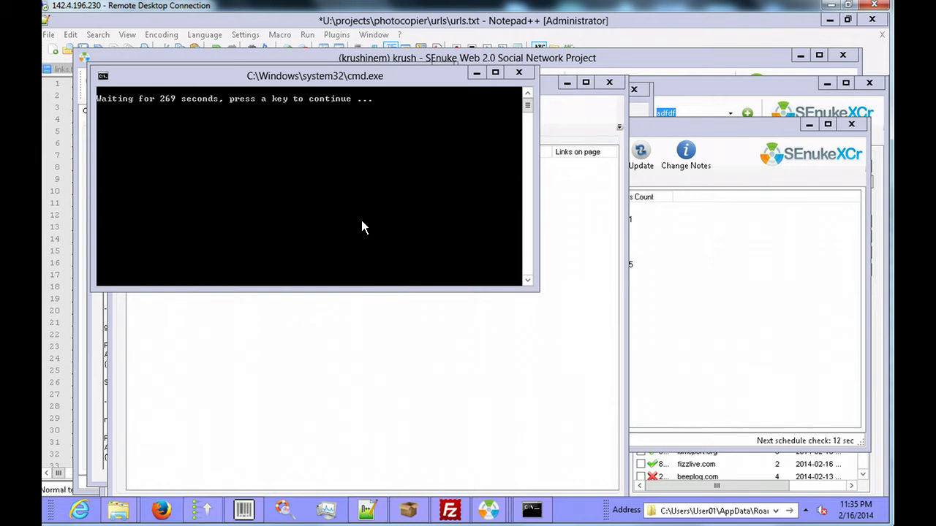
Clear the remote server's desktop, closing SEnuke Solution Center and the urls folder, and bring up GSA Search Engine Ranker.
mouse_move(202, 510)
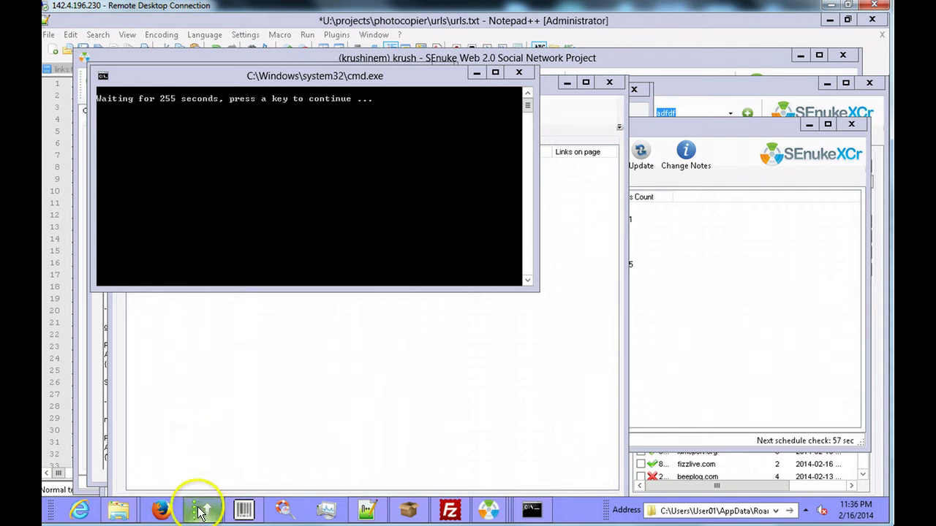
left_click(199, 426)
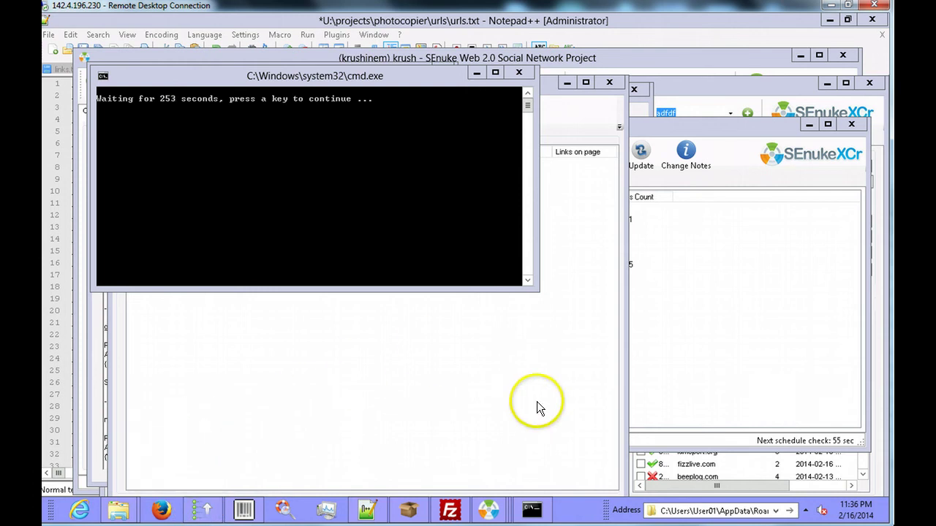
right_click(596, 511)
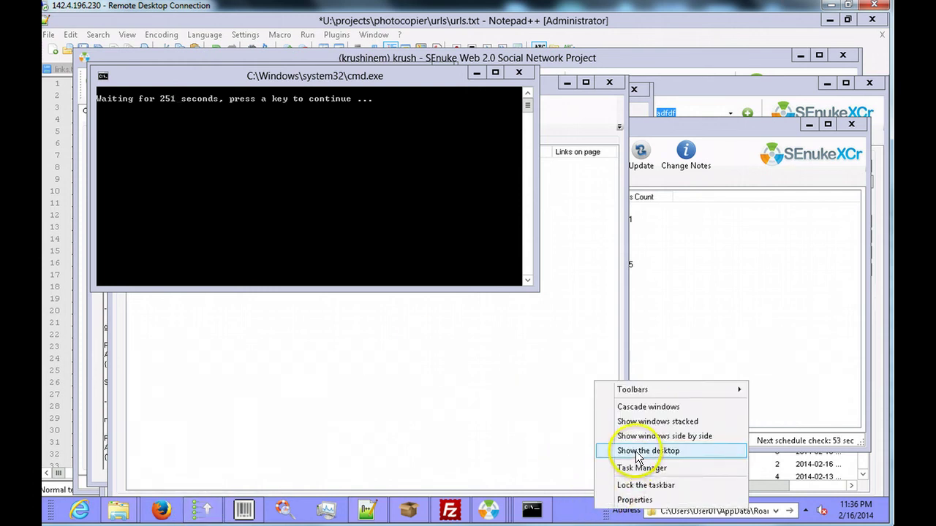
left_click(627, 449)
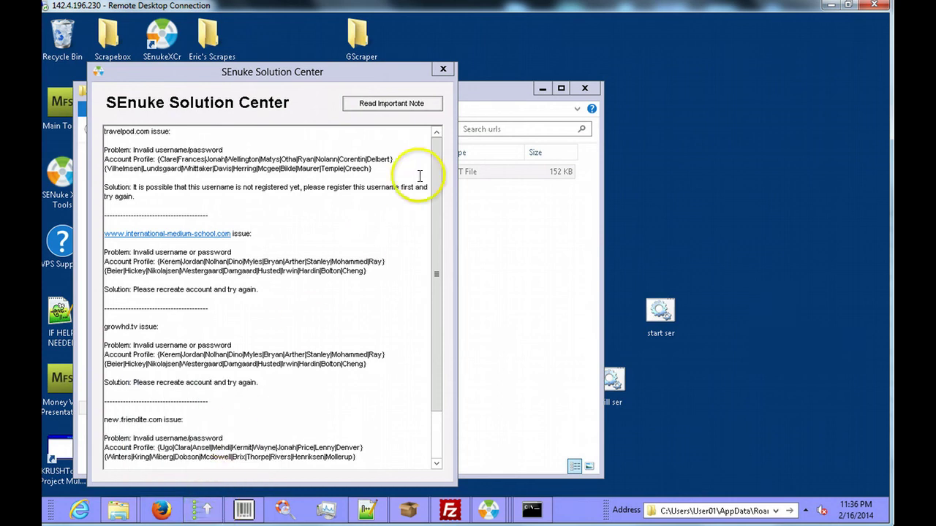
left_click(442, 69)
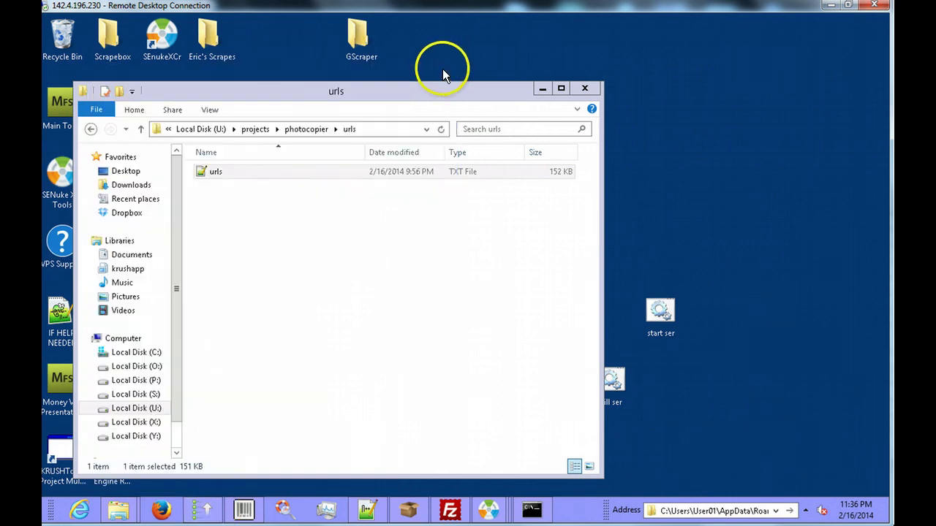
left_click(583, 87)
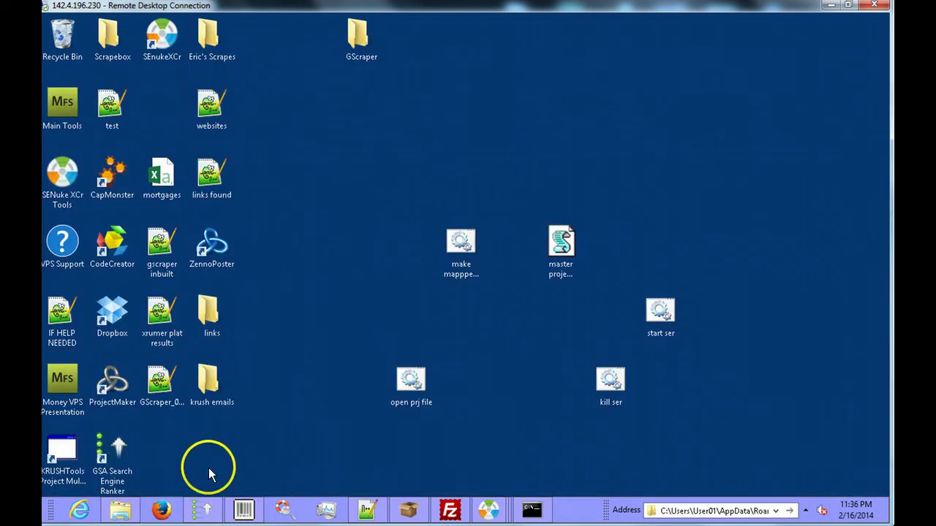
mouse_move(203, 514)
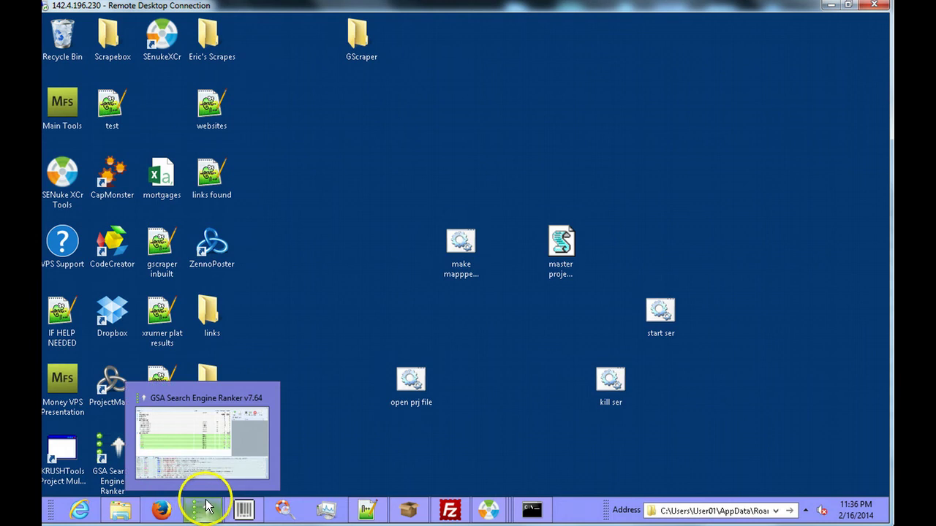
left_click(217, 442)
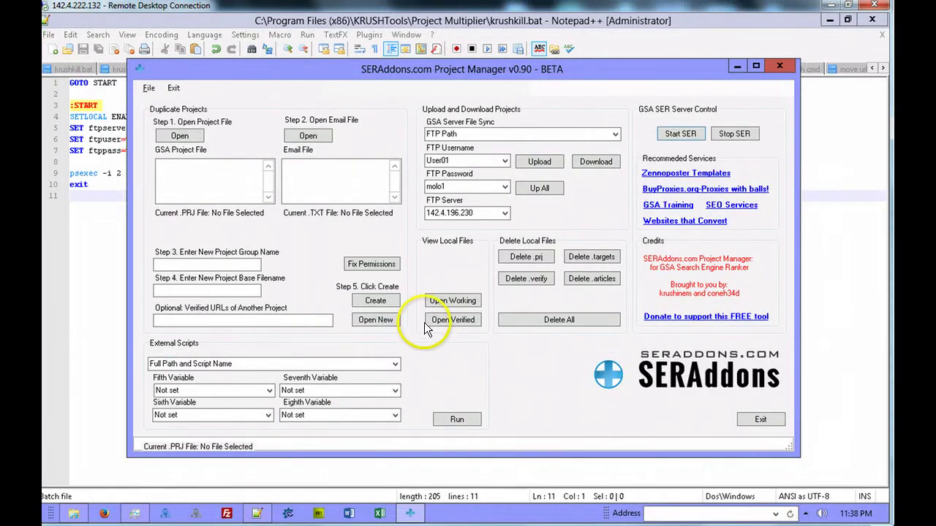
Switch to Project Manager, stop GSA SER on the remote server and acknowledge the notice.
left_click(740, 136)
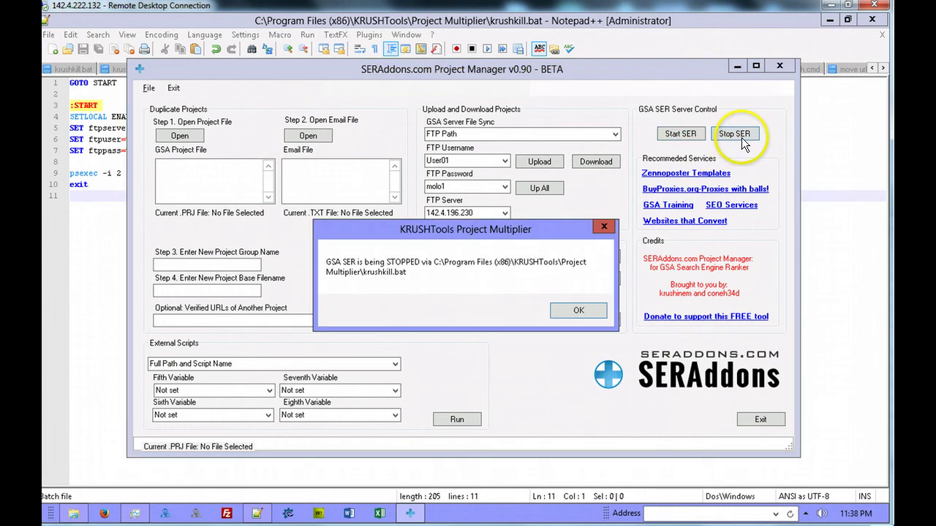
left_click(594, 312)
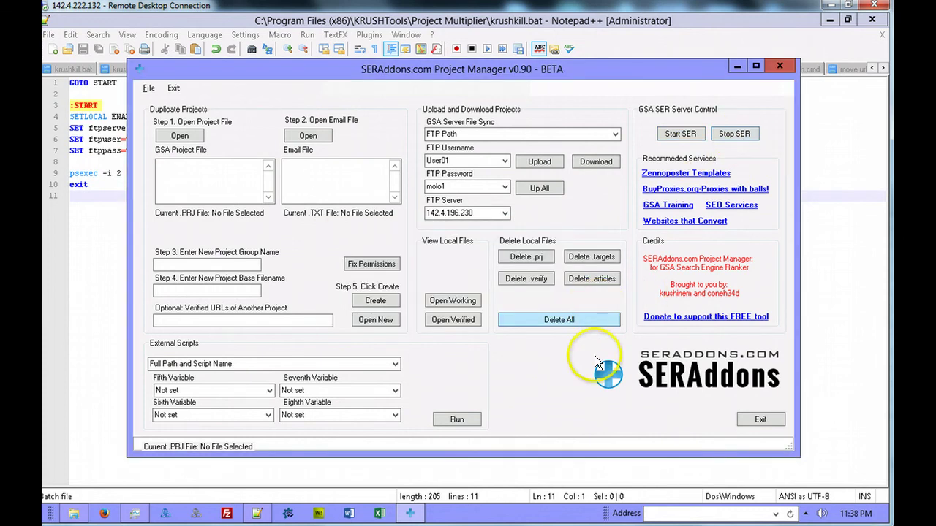